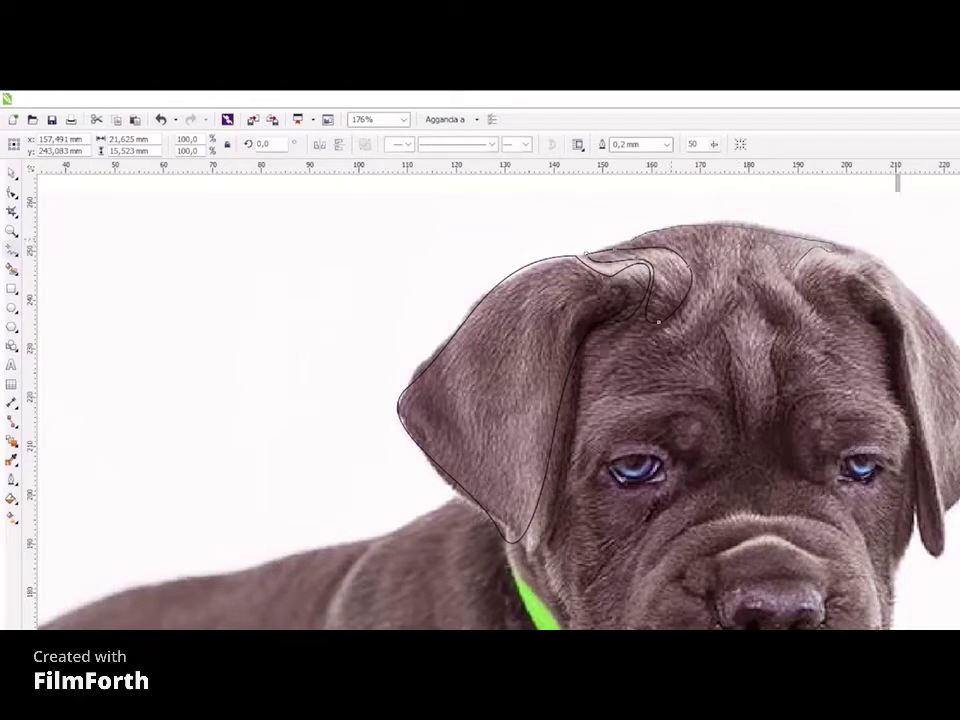
Trace freehand outlines along the top of the head, around the V-shaped forehead wrinkle and around the strip between the eyes
left_click_drag(735, 226, 840, 219)
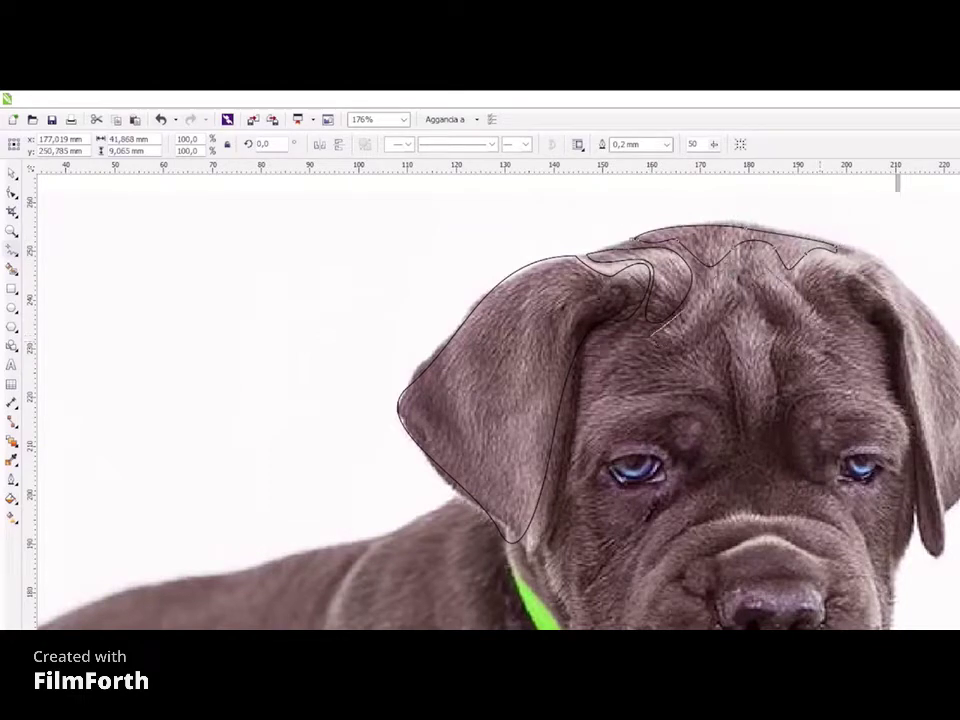
left_click_drag(653, 330, 820, 340)
mouse_move(728, 340)
left_mouse_down()
mouse_move(762, 455)
mouse_move(772, 345)
left_mouse_up()
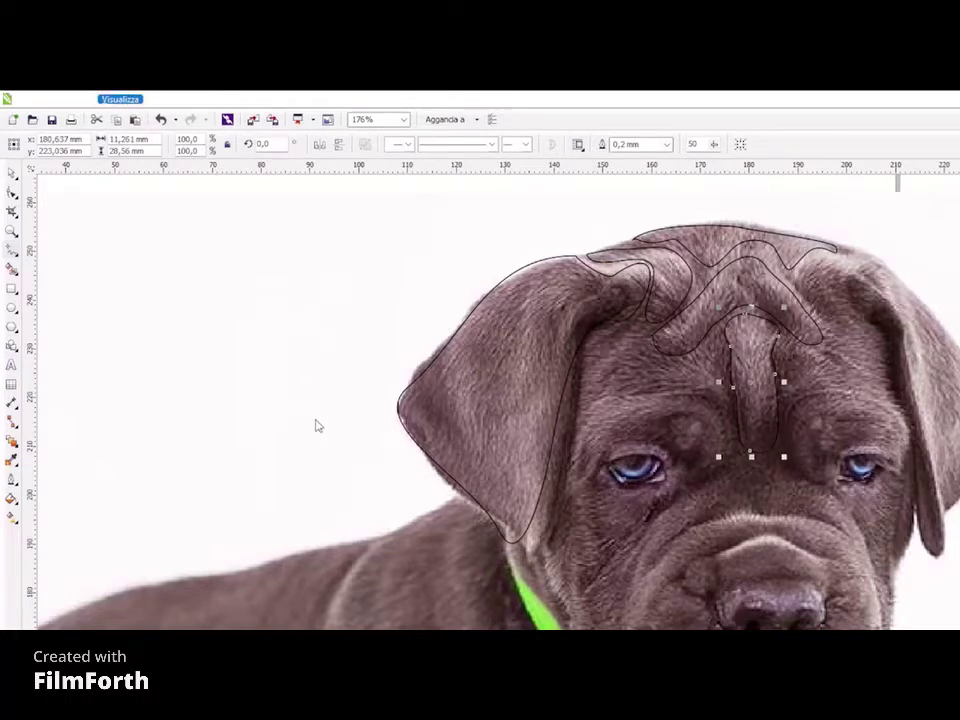
Trace curved closed outlines around both brows, about 32 mm wide over the left eye and 22 mm over the right
key("F10")
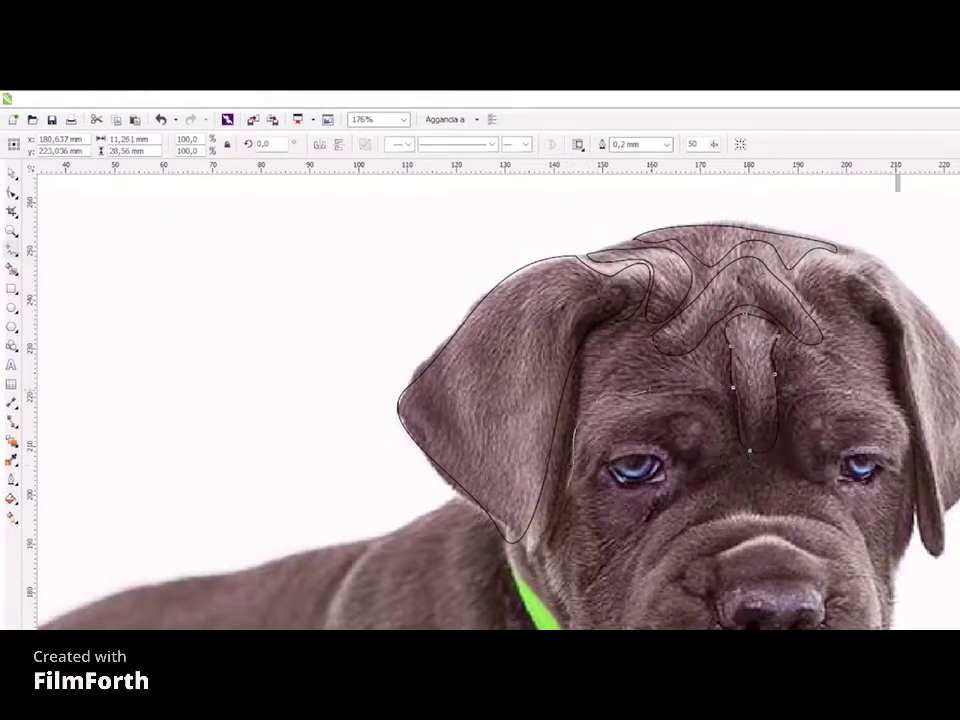
mouse_move(707, 398)
left_mouse_down()
mouse_move(728, 457)
mouse_move(690, 484)
mouse_move(675, 414)
mouse_move(566, 487)
left_mouse_up()
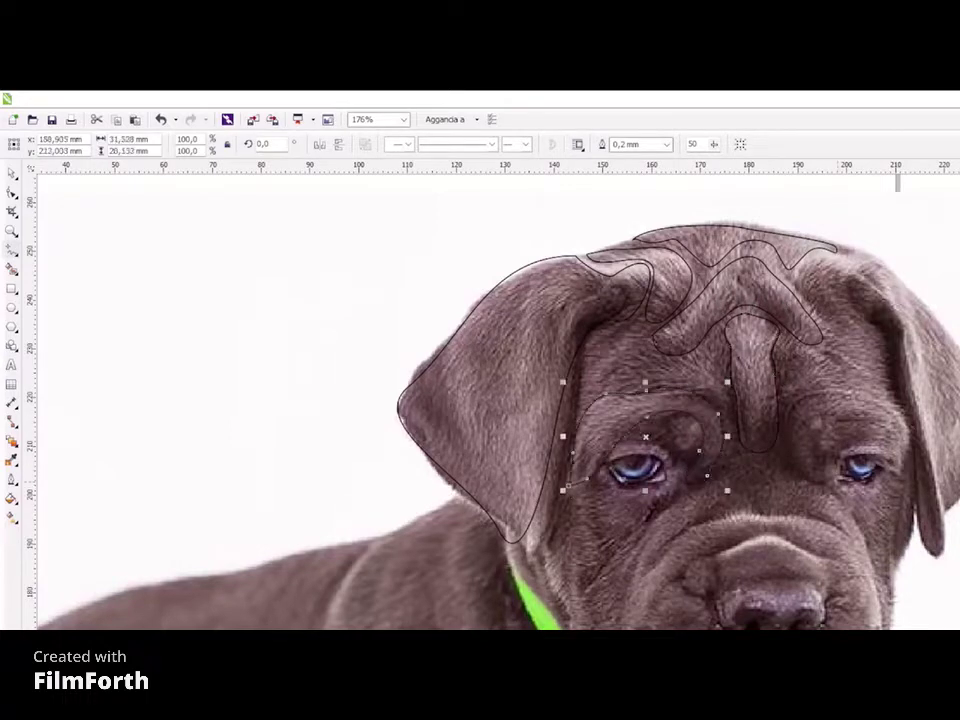
mouse_move(828, 391)
left_mouse_down()
mouse_move(810, 465)
mouse_move(868, 472)
mouse_move(832, 393)
left_mouse_up()
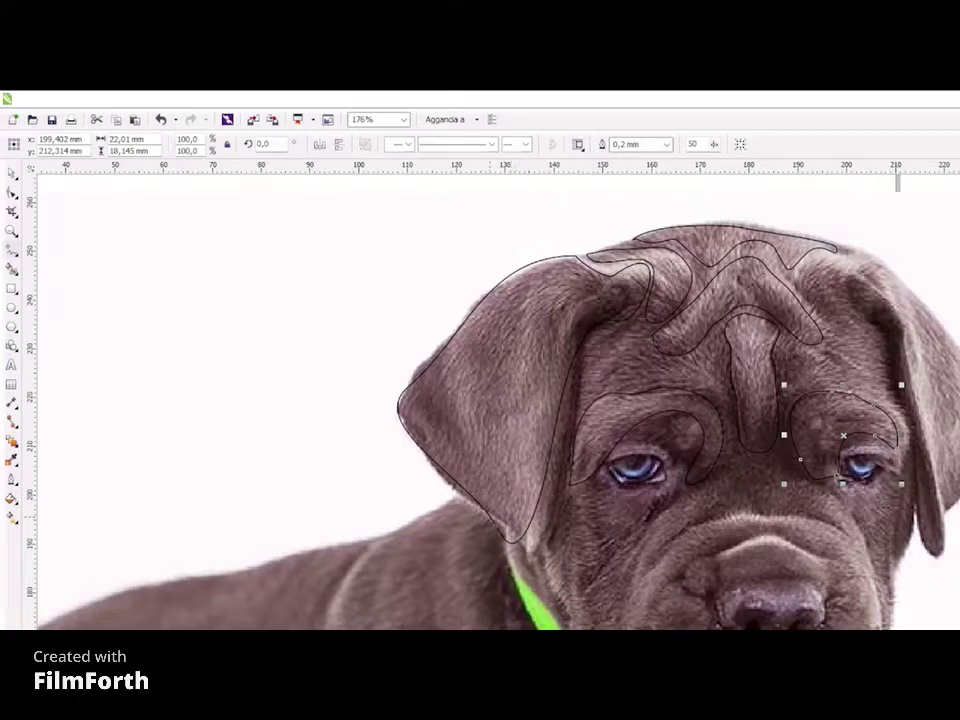
Reshape the left ear's outline so its lower tip and inner edge follow the ear in the photo, undoing the last unwanted change
key("F10")
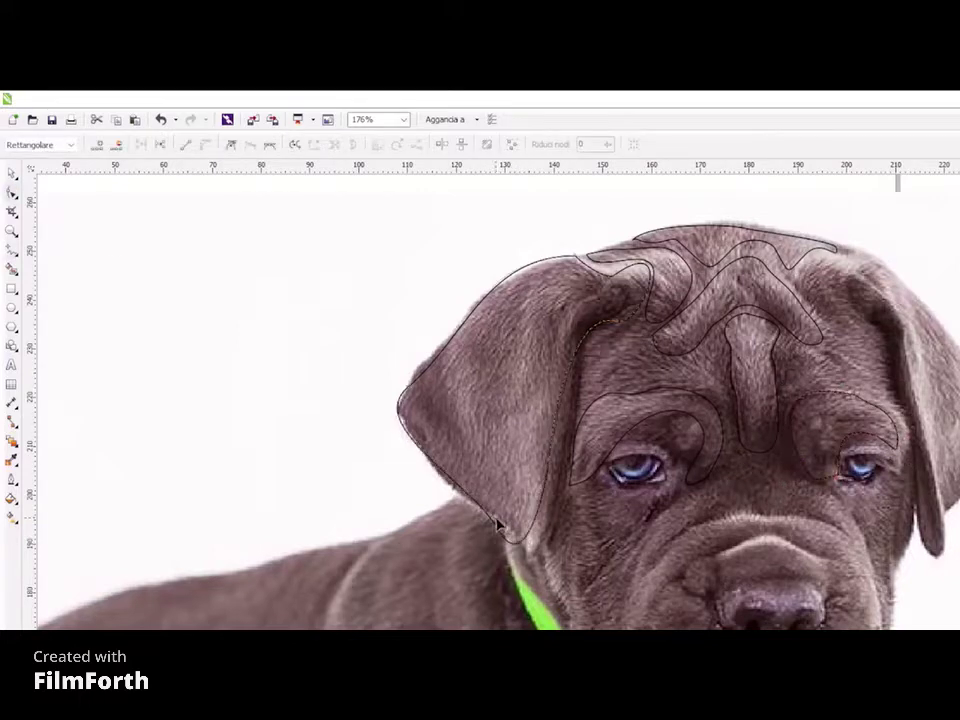
left_click(513, 535)
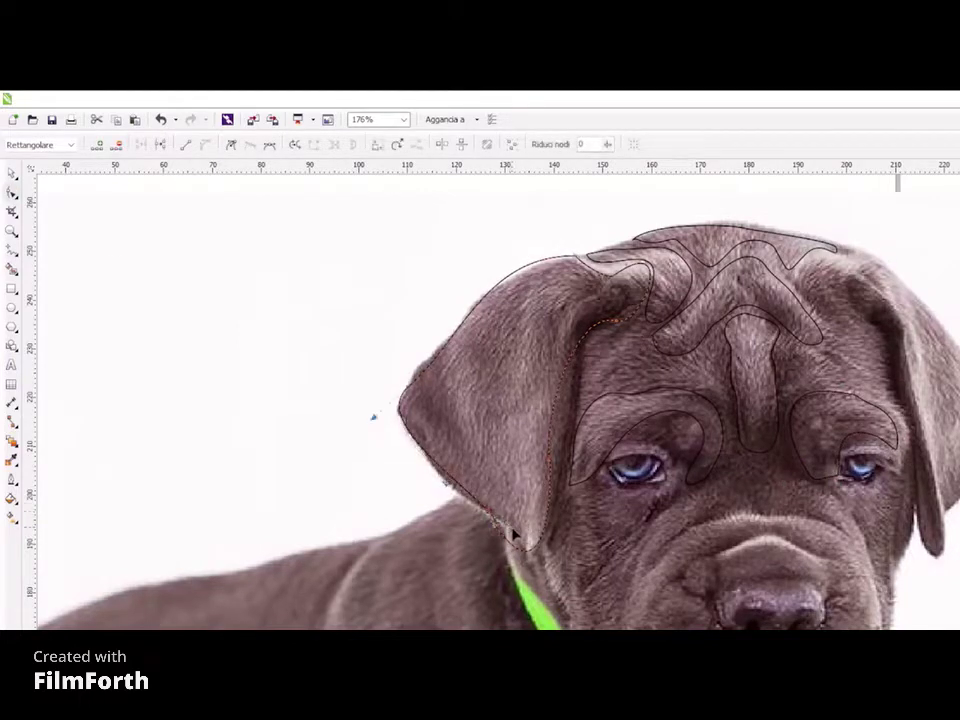
left_click(507, 540)
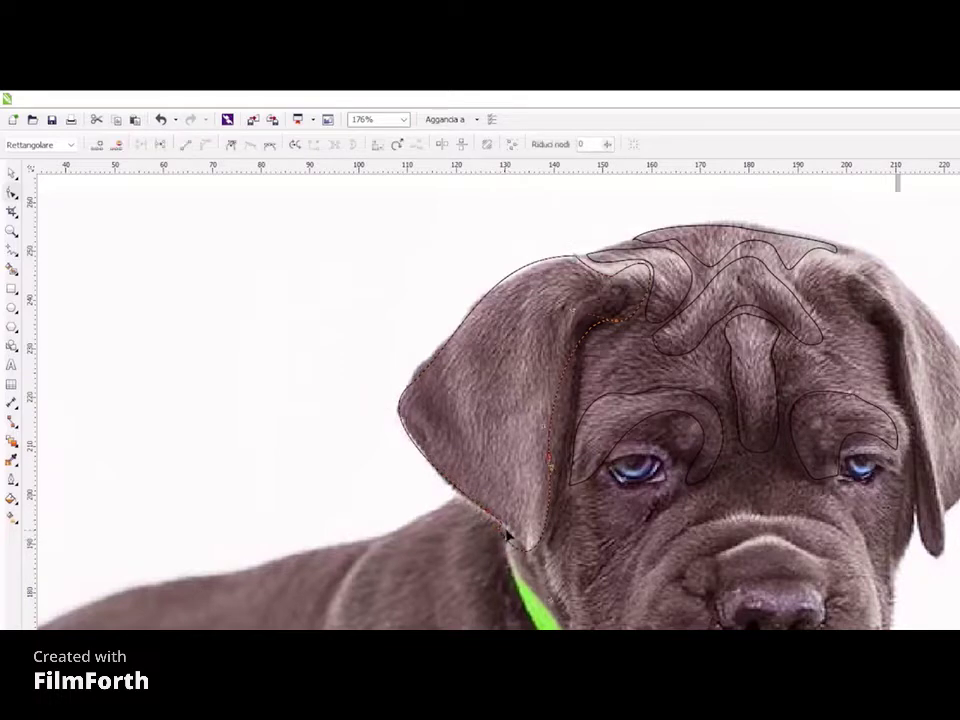
left_click(550, 560)
left_click_drag(549, 455, 569, 455)
left_click(416, 338)
key("ctrl+z")
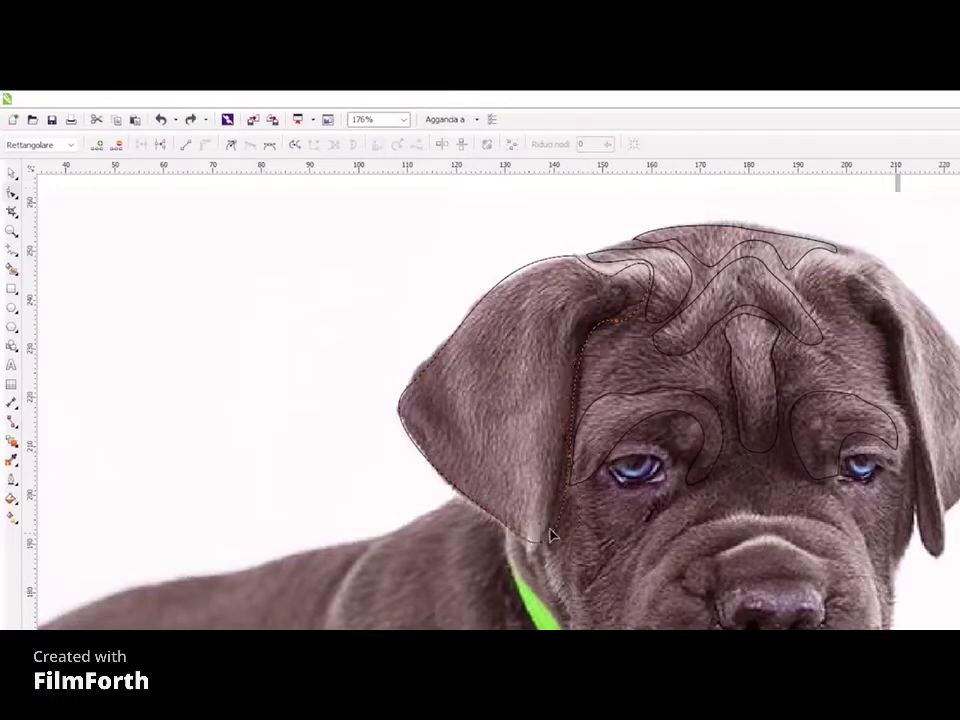
key("space")
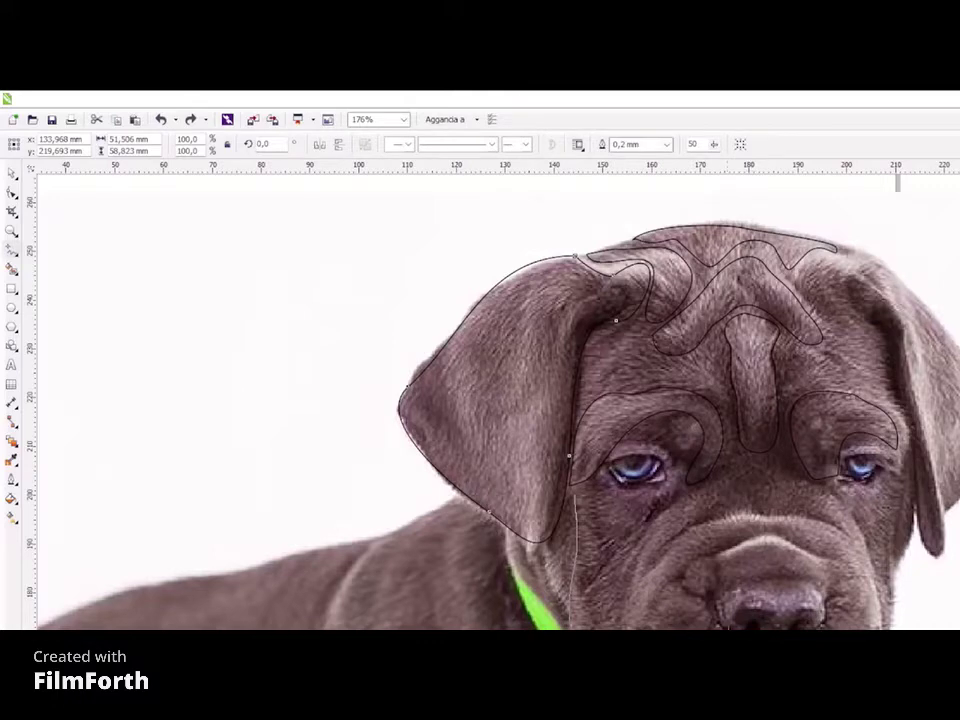
left_click_drag(720, 600, 711, 585)
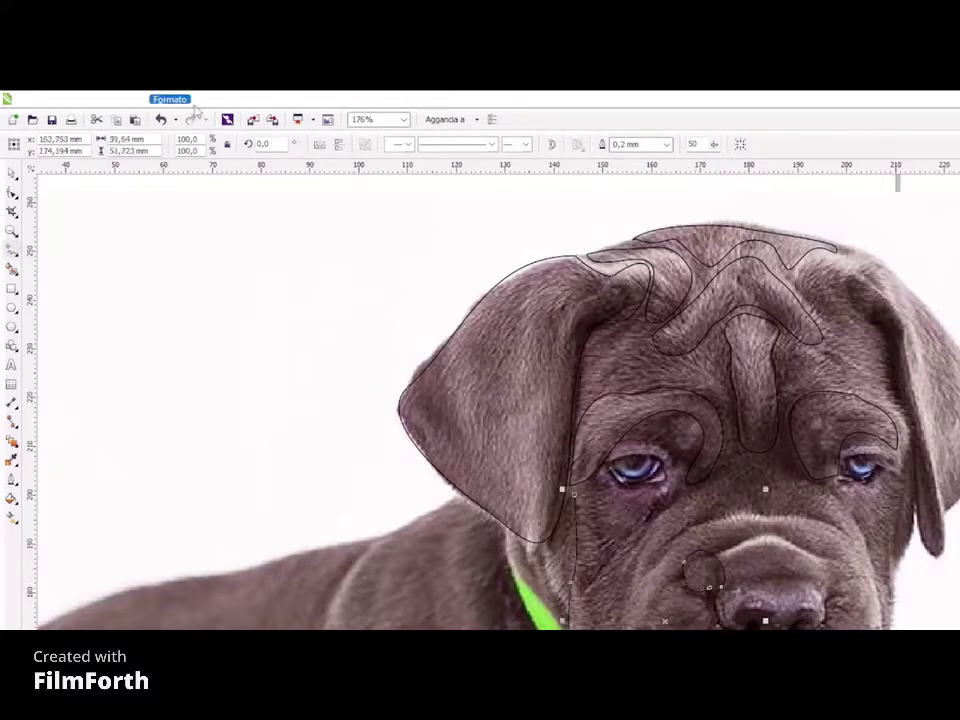
left_click(166, 124)
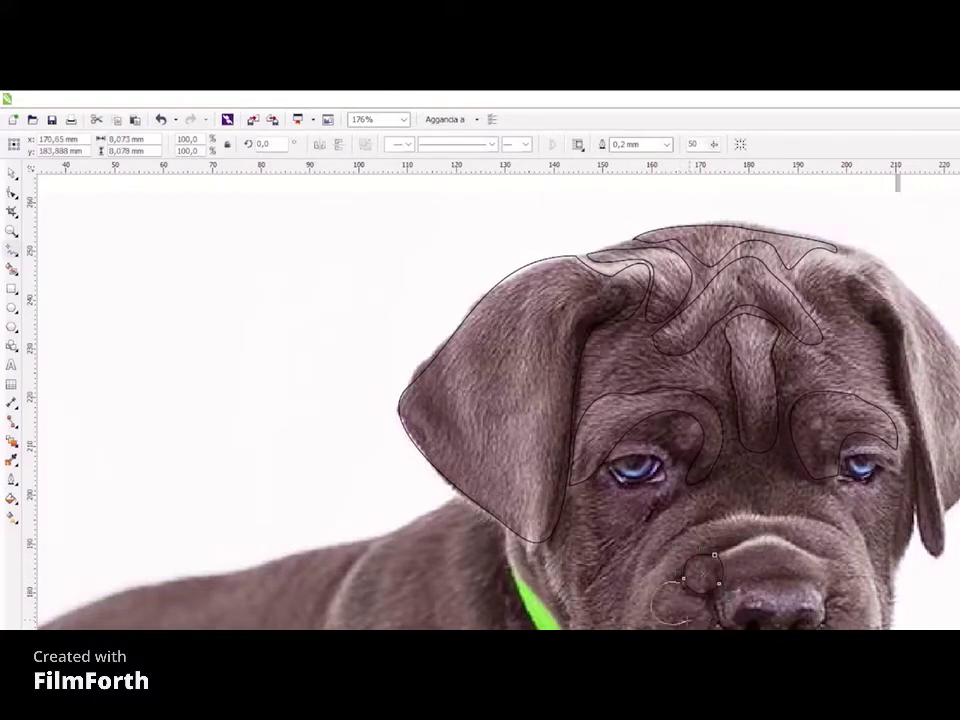
Trace closed outlines around the rounded muzzle patches left of the nose and around the nose, about 22 by 19 mm
left_click(678, 580)
key("Tab")
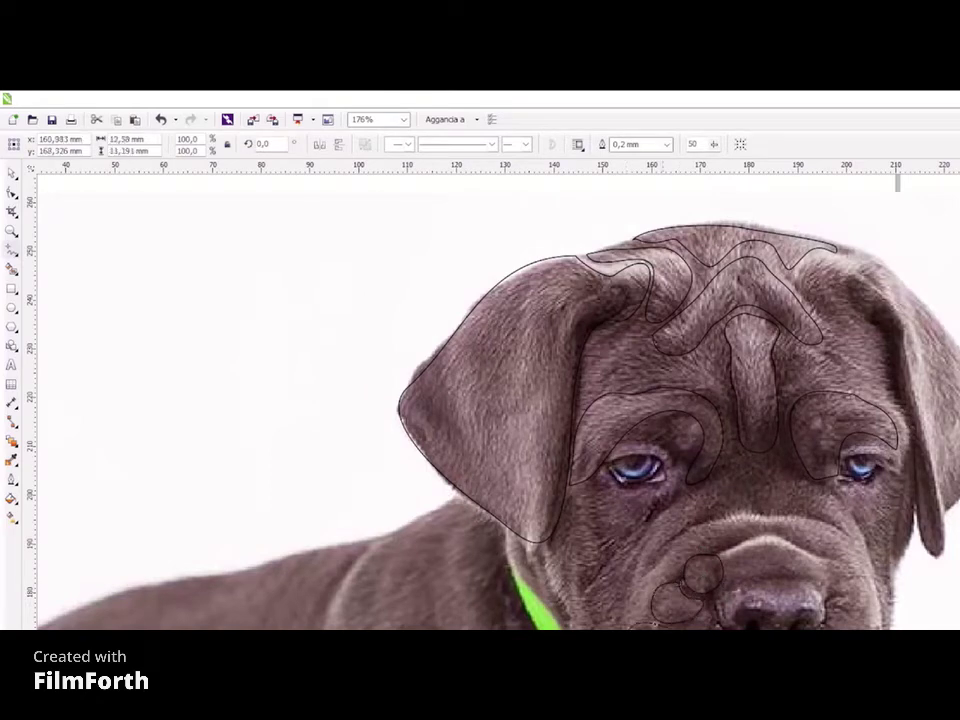
key("Tab")
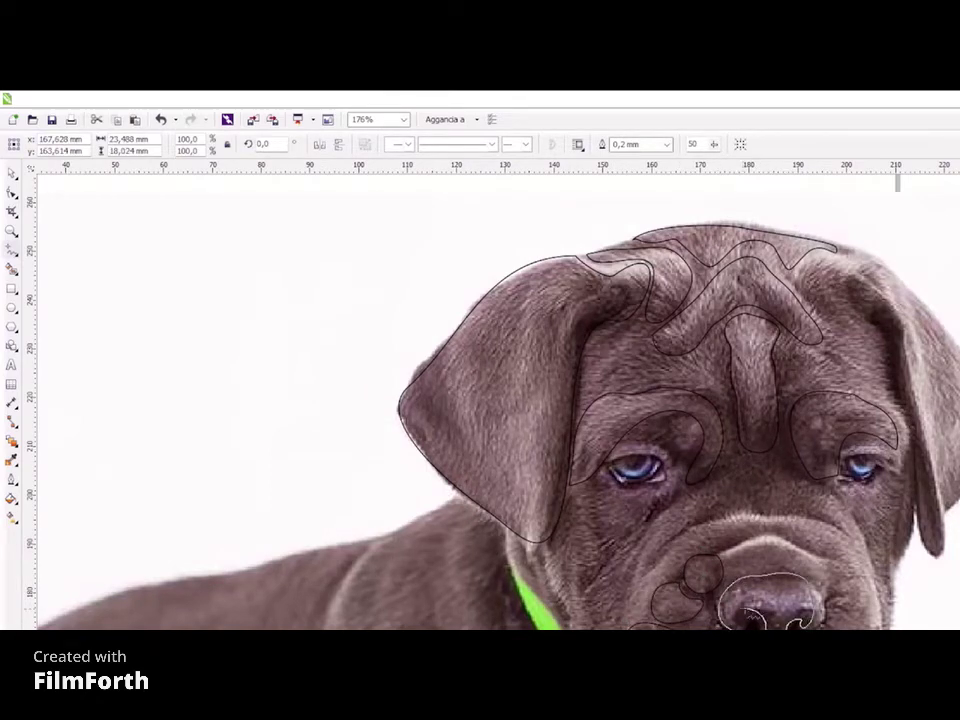
key("F10")
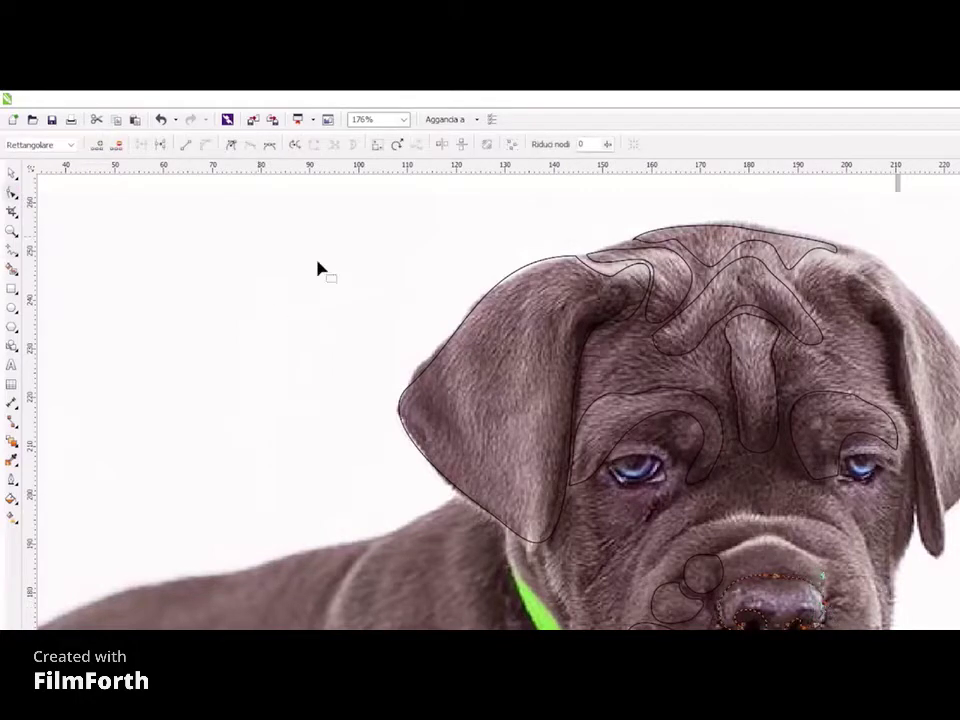
Trace outlines around the upper muzzle fold, the fold directly above the nose and the right side of the muzzle
key("space")
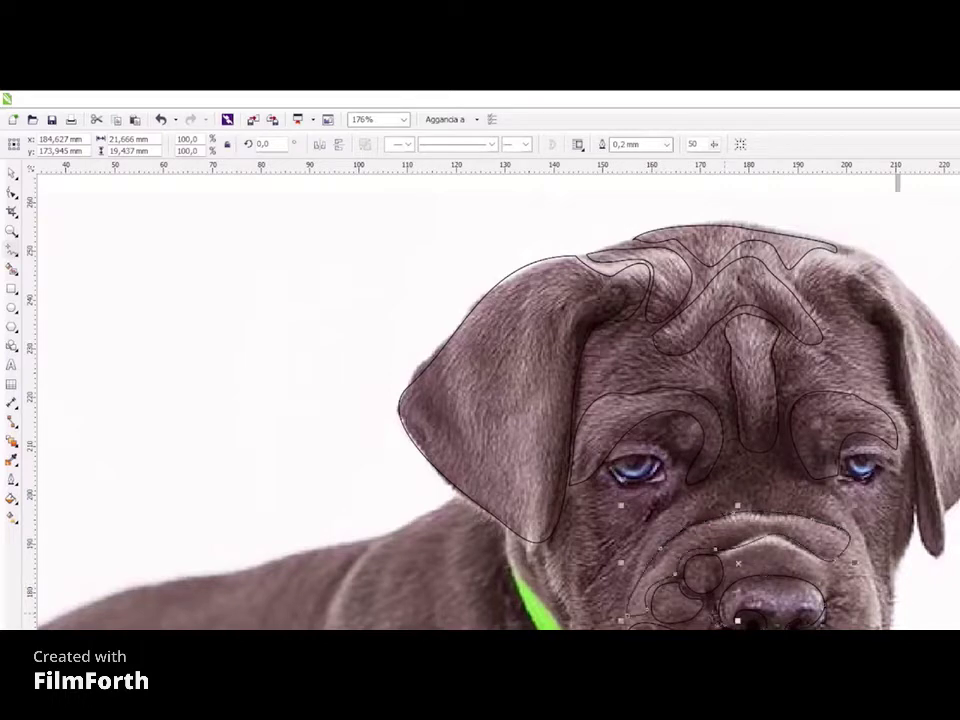
key("Tab")
key("Tab")
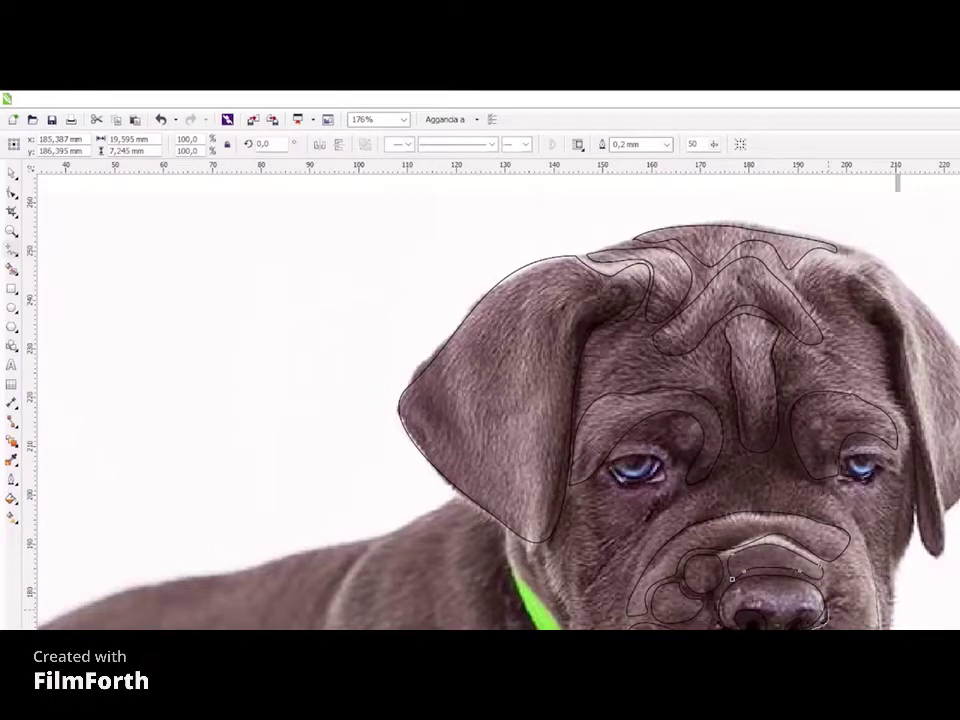
key("Tab")
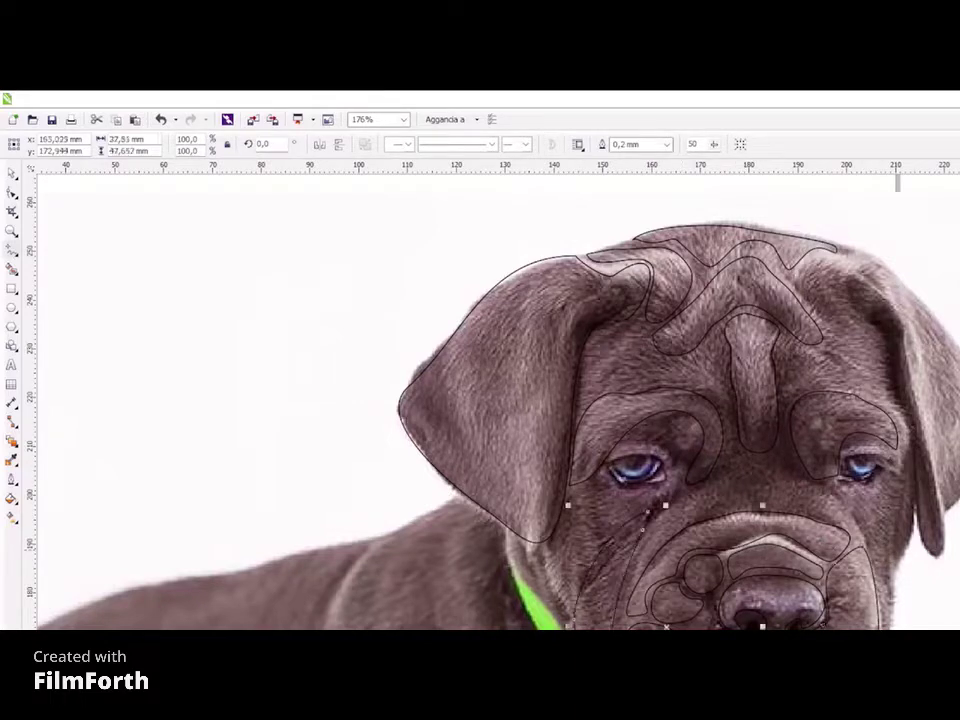
Adjust the nodes at the upper tip of the left cheek fold's outline below the eye
key("F10")
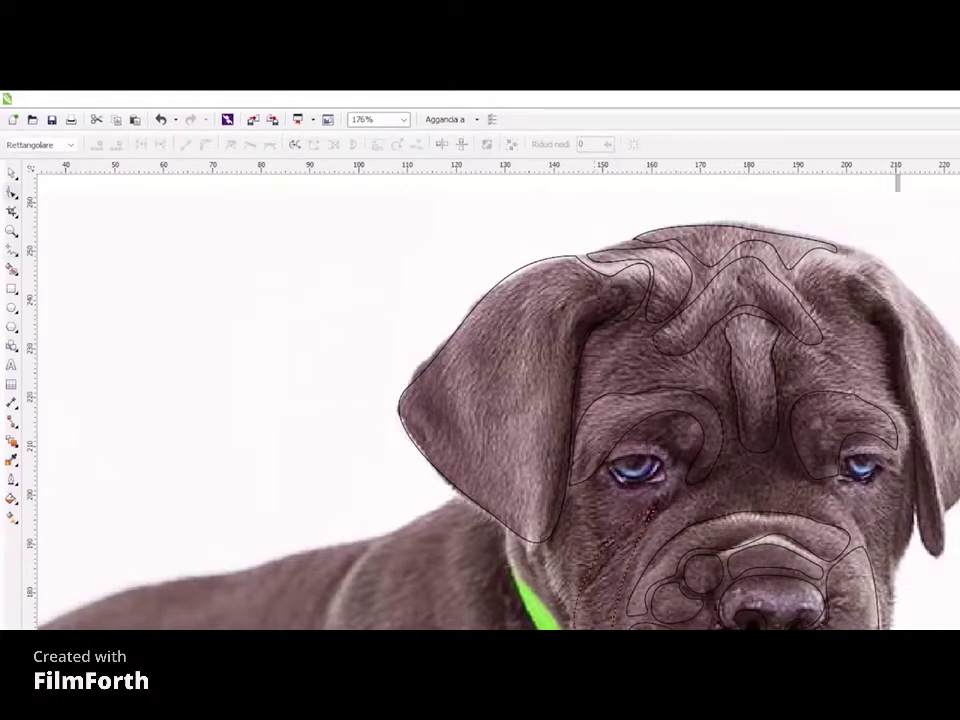
left_click(646, 513)
left_click(161, 148)
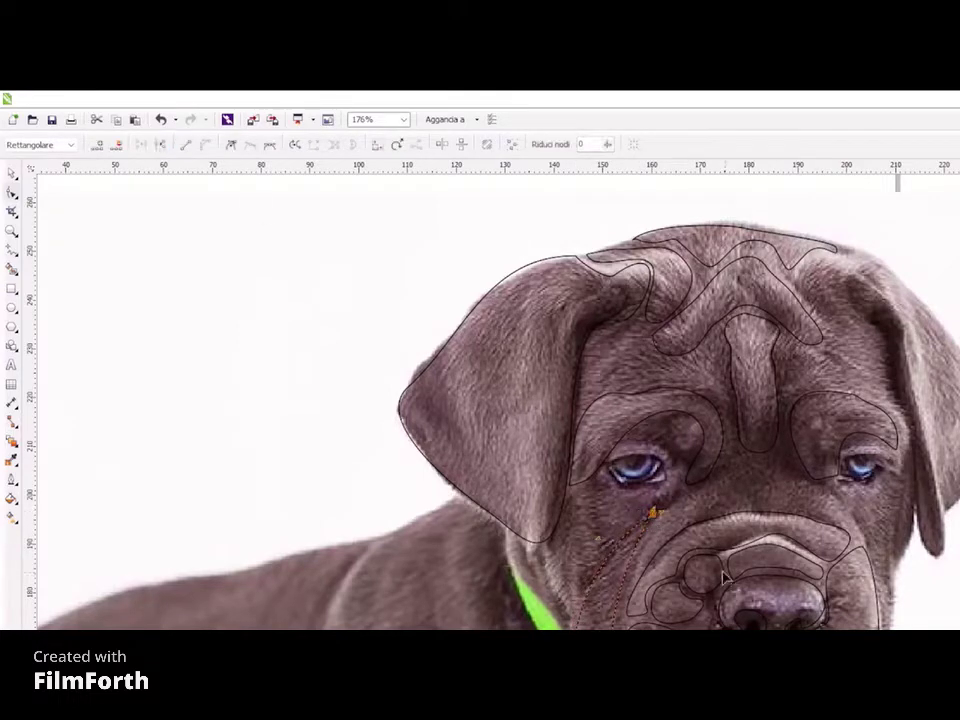
Trace the narrow fold along the right edge of the muzzle and the arched band above the muzzle
key("space")
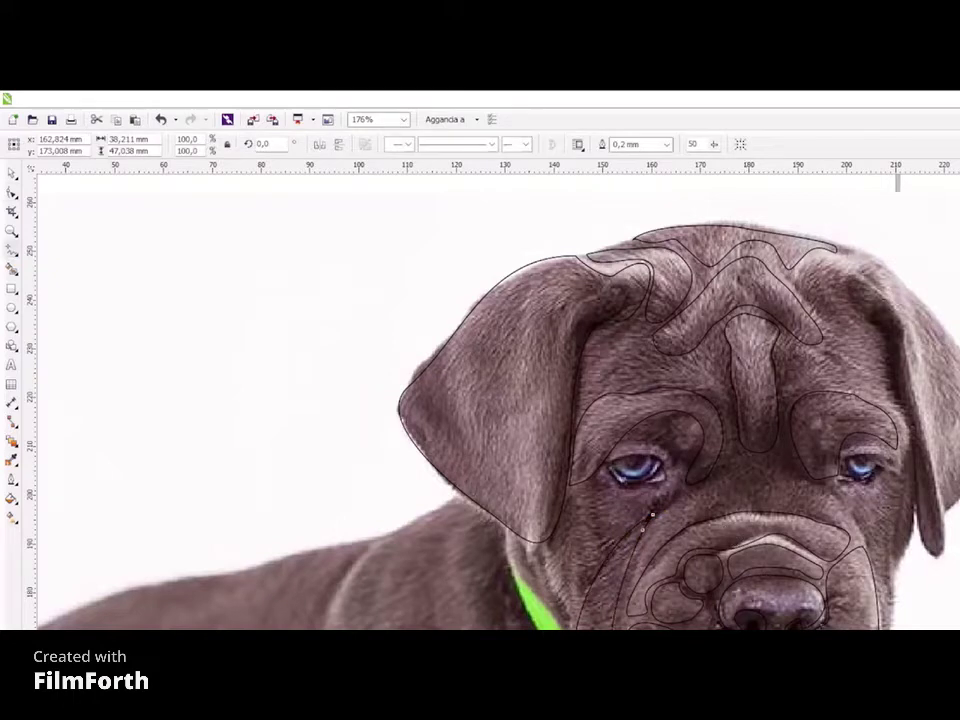
key("Tab")
key("Tab")
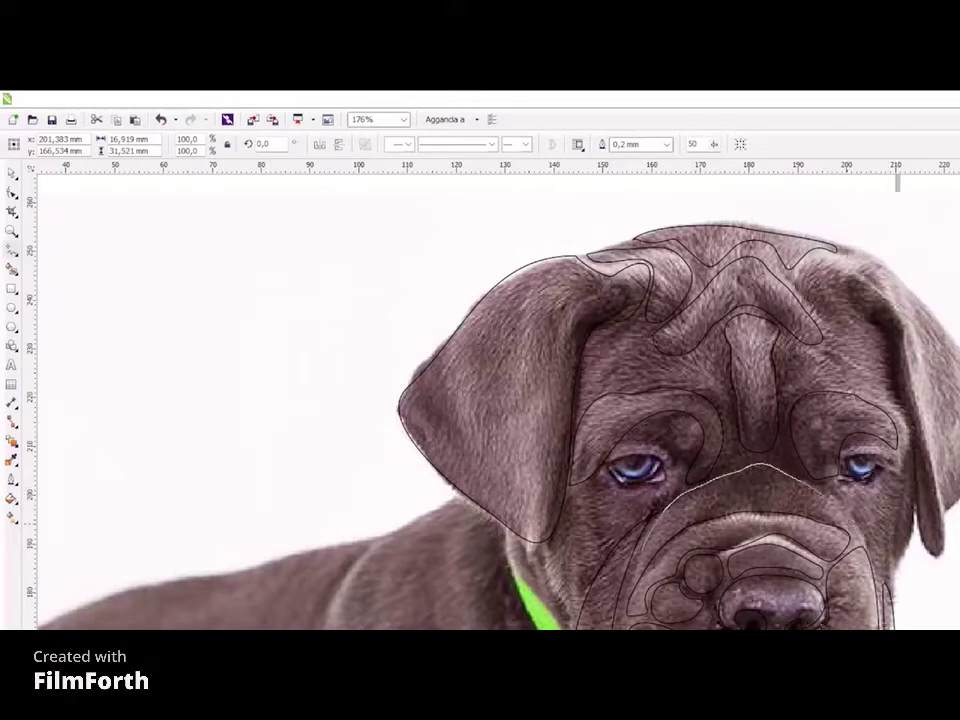
Finish the arched band above the muzzle and reshape its lower edge to follow the fold
key("Tab")
key("F10")
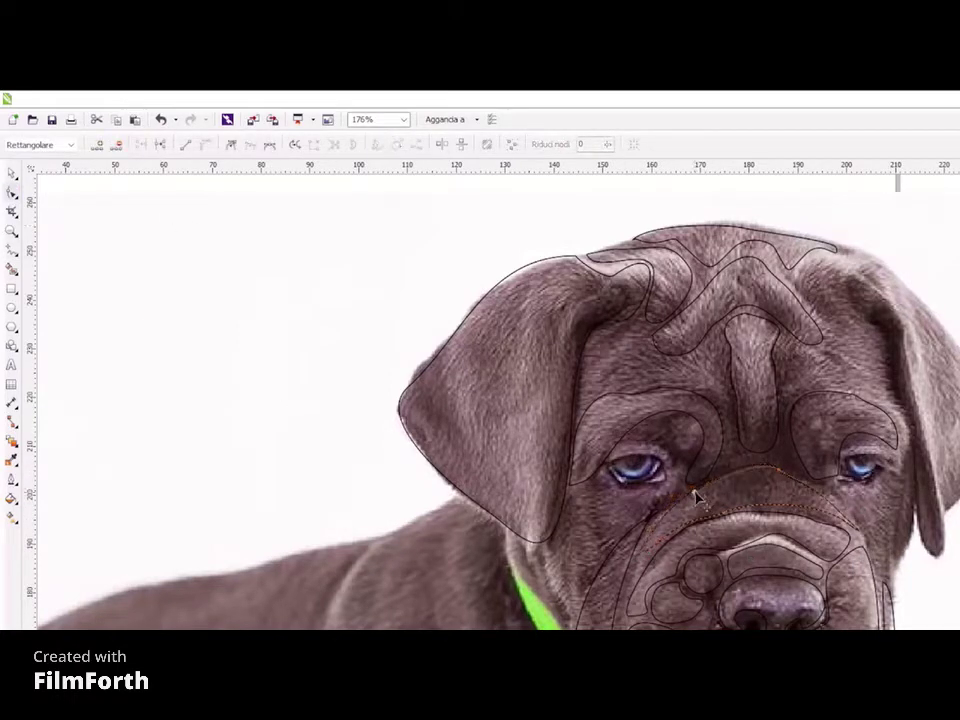
left_click(761, 506)
Trace the cheek areas under both eyes, about 15 by 22 mm on the right and 22 by 26 mm on the left
key("F5")
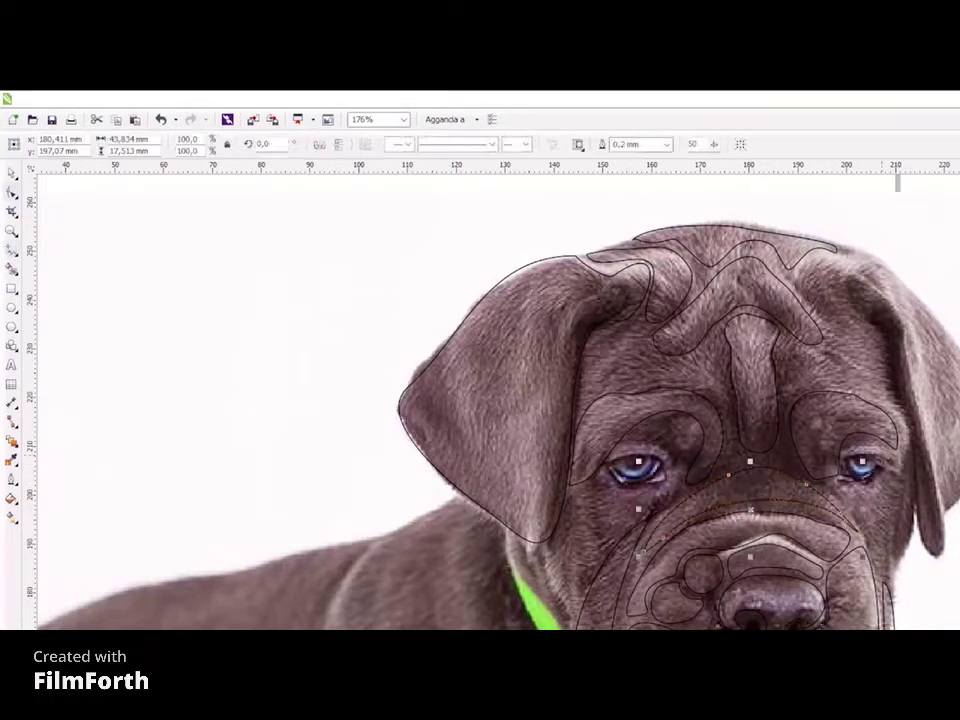
left_click(914, 476)
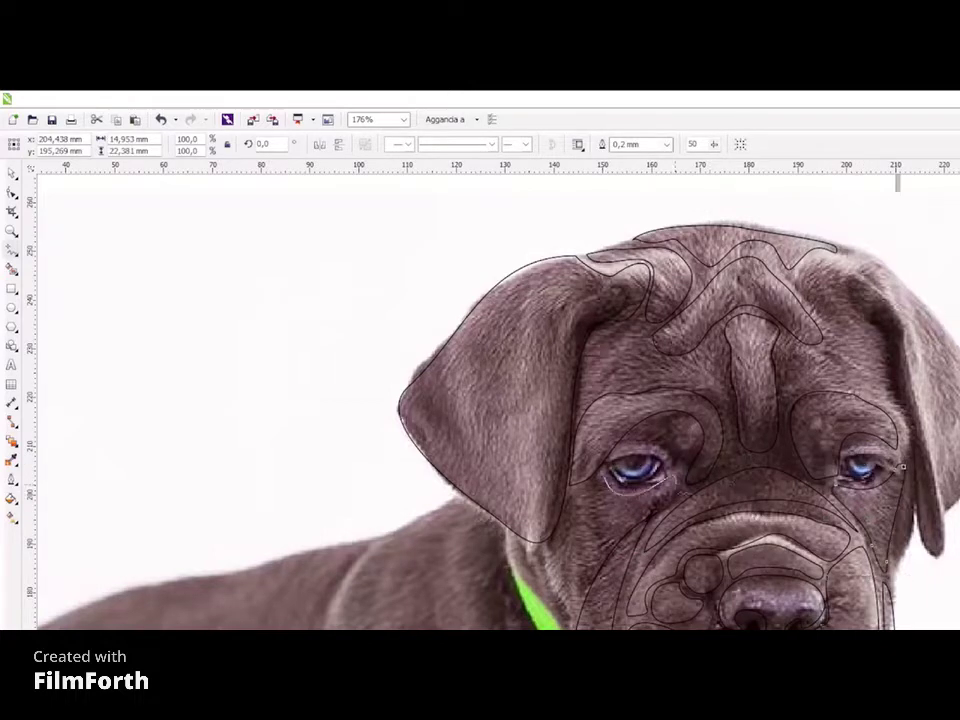
mouse_move(606, 474)
left_mouse_down()
mouse_move(606, 547)
mouse_move(566, 605)
left_mouse_up()
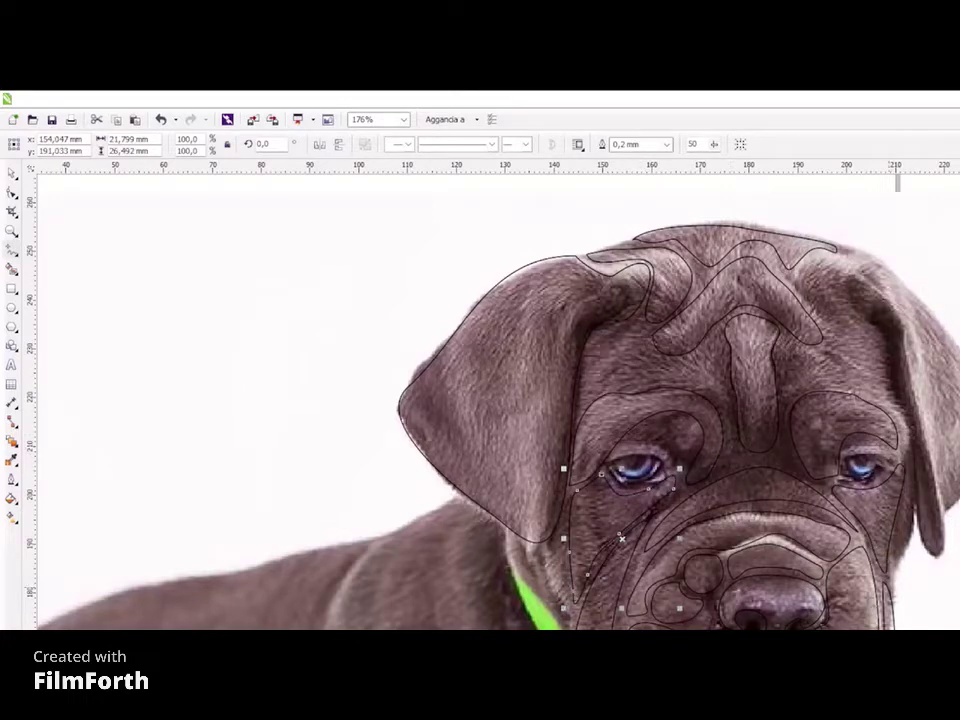
Trace the right ear's inner fold, its outer flap and the narrow cheek strip beside its lower end, about 4 by 18 mm
mouse_move(848, 276)
left_mouse_down()
mouse_move(895, 347)
mouse_move(918, 527)
left_mouse_up()
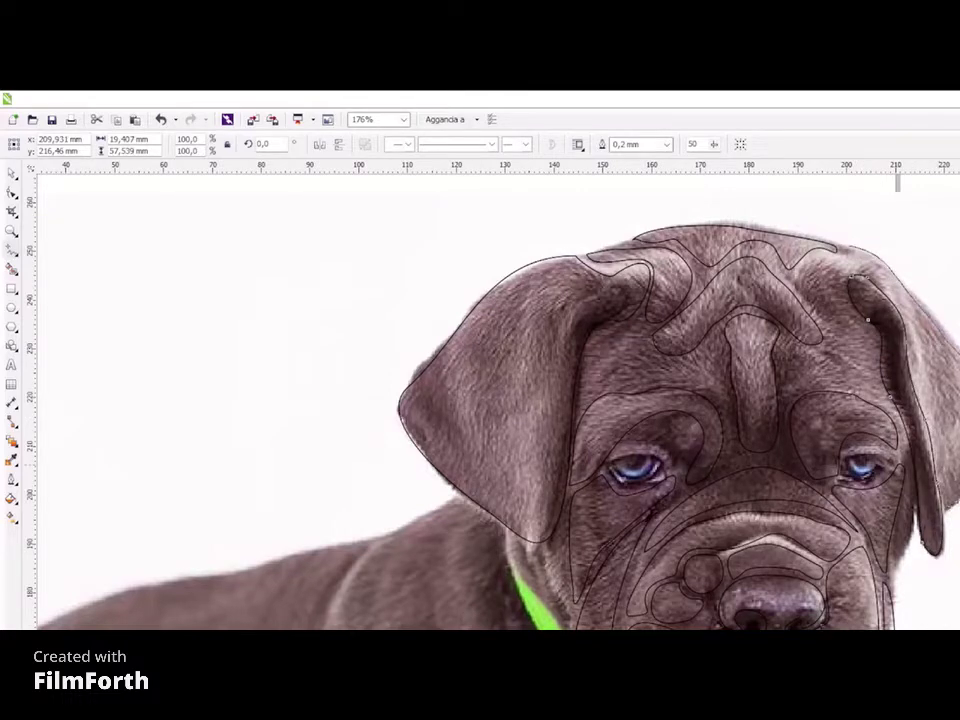
mouse_move(935, 500)
left_mouse_down()
mouse_move(955, 400)
mouse_move(925, 300)
mouse_move(845, 241)
left_mouse_up()
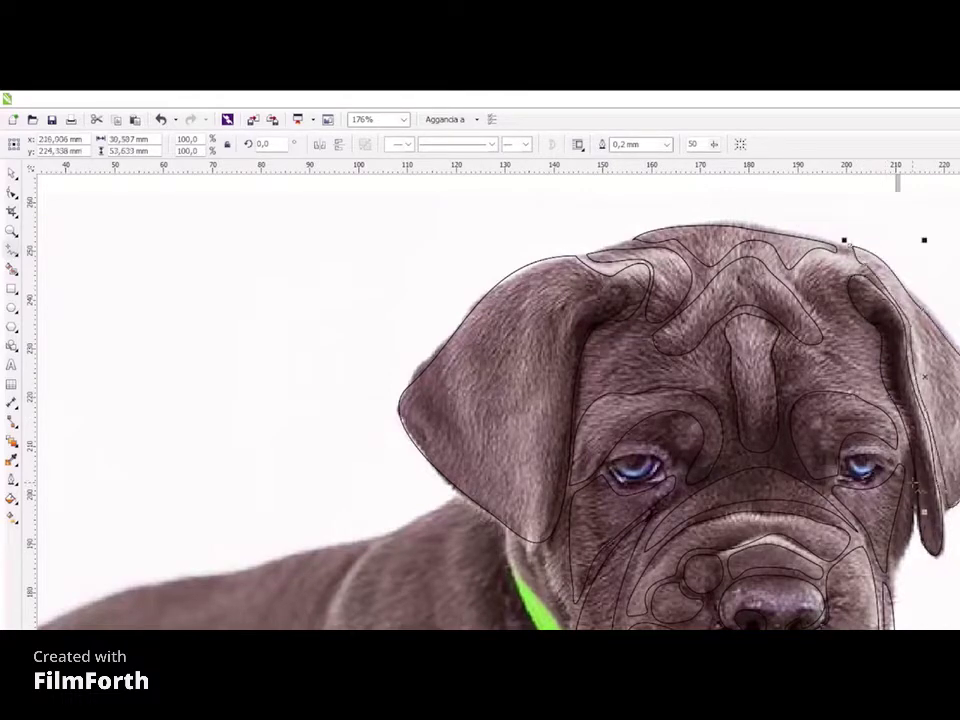
left_click_drag(911, 481, 896, 562)
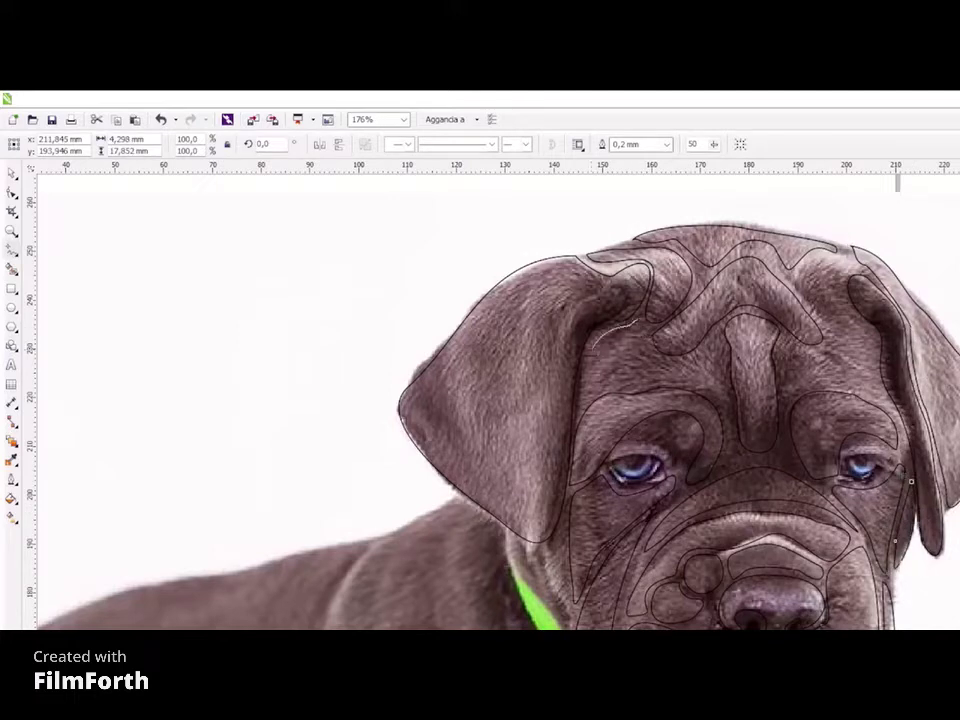
Trace outlines around the left and right forehead areas above the brows and adjust the right outline's lower corner
mouse_move(640, 383)
left_mouse_down()
mouse_move(715, 345)
mouse_move(724, 400)
left_mouse_up()
mouse_move(787, 340)
left_mouse_down()
mouse_move(778, 392)
mouse_move(878, 330)
left_mouse_up()
key("F10")
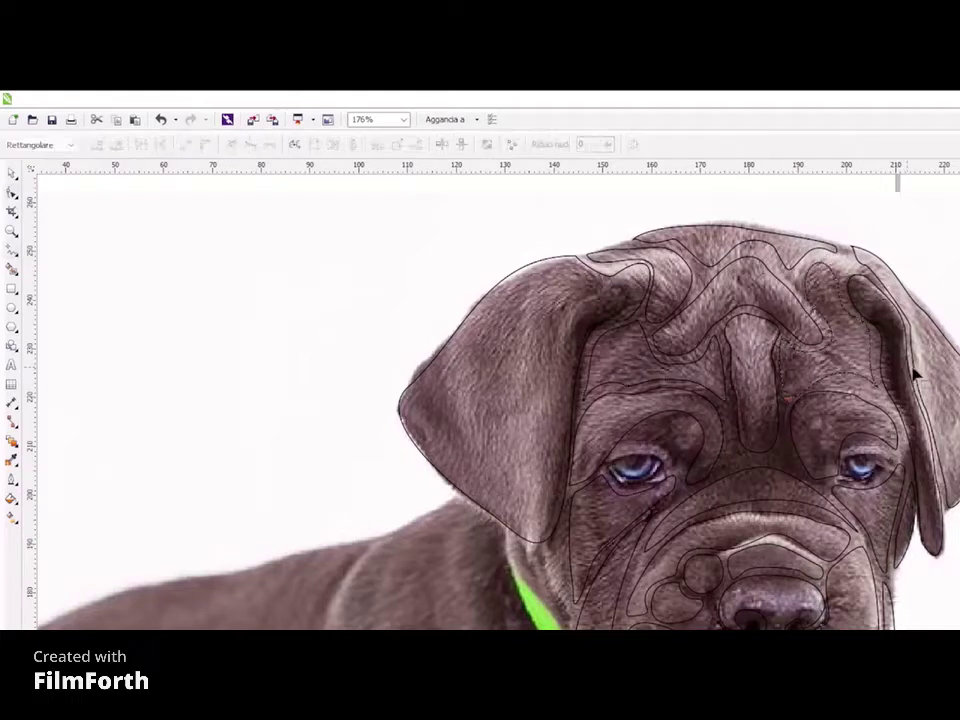
left_click(810, 372)
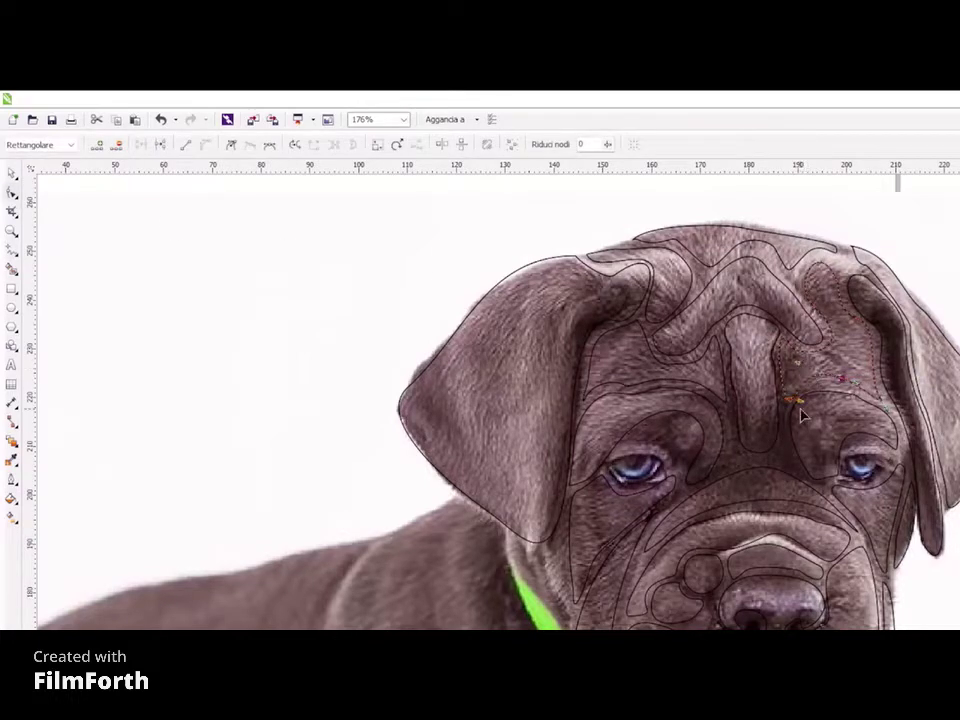
Reshape the lower edge of the left brow outline to arch around the eye's outer corner
key("space")
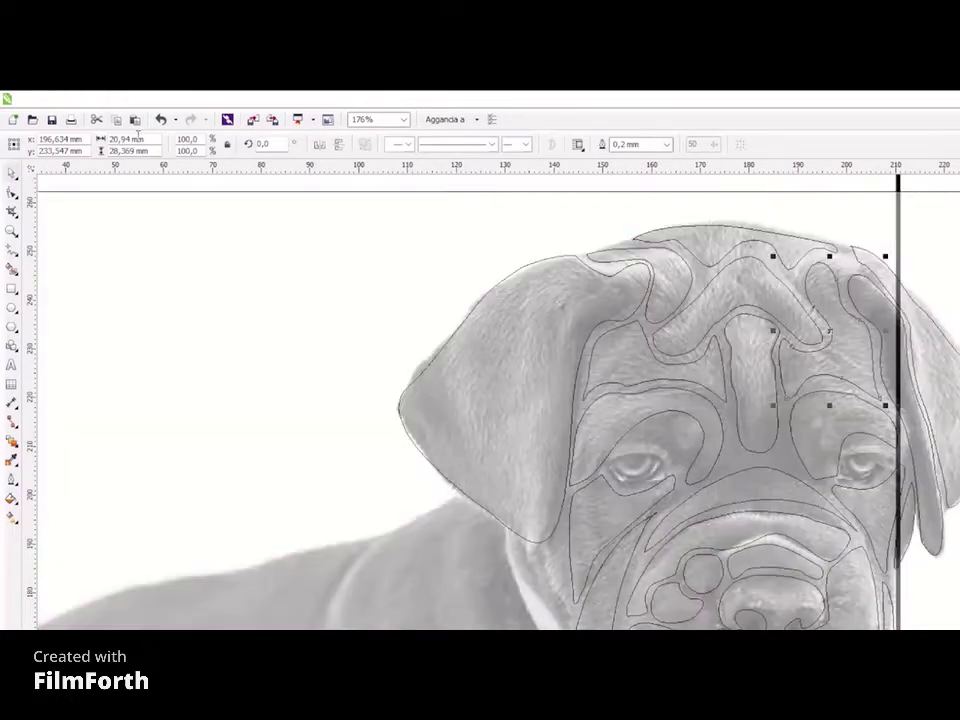
key("z")
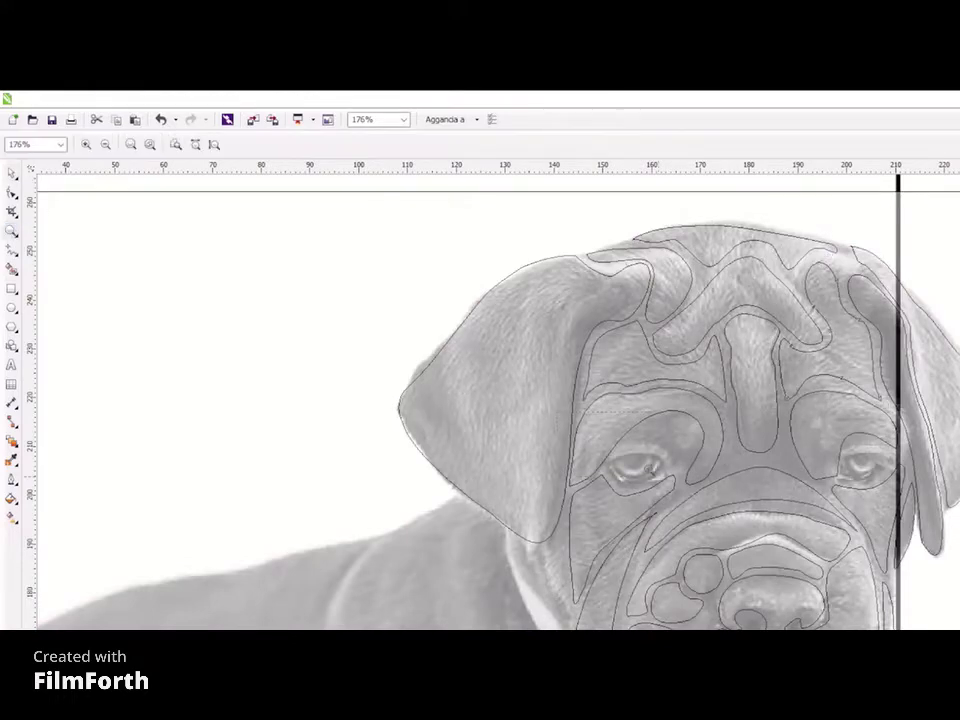
left_click_drag(578, 408, 733, 494)
scroll(378, 119, "down", 2)
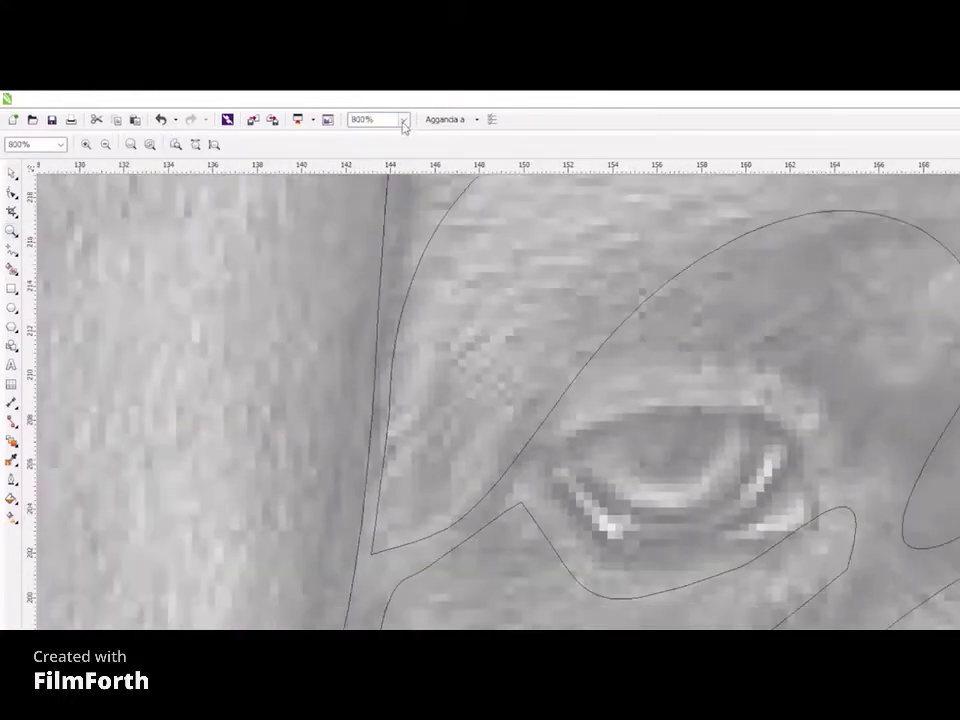
key("space")
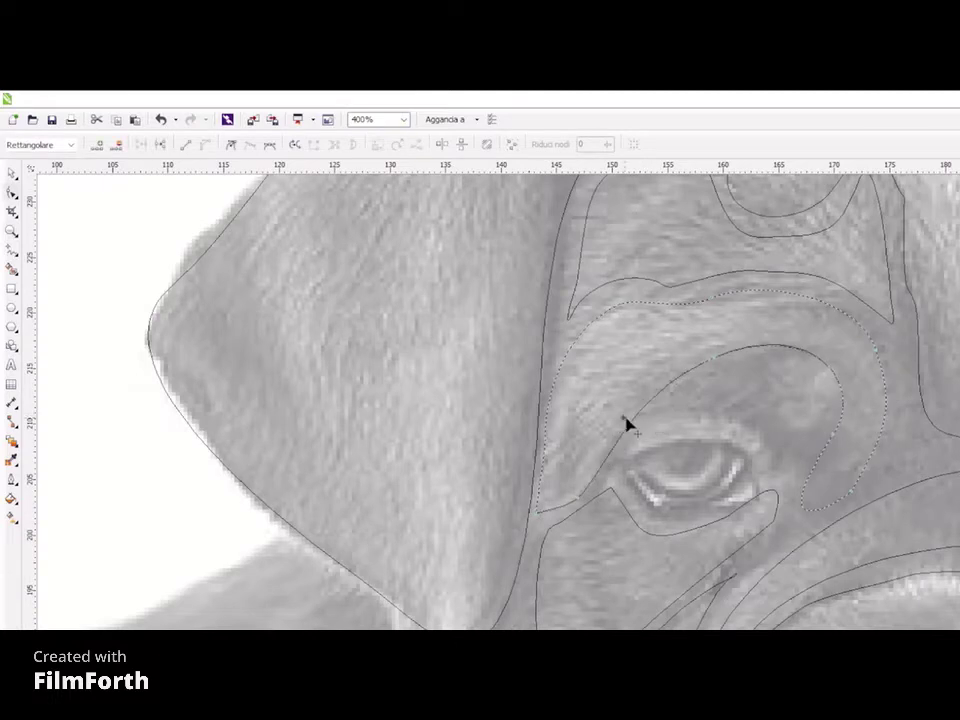
key("Tab")
key("Escape")
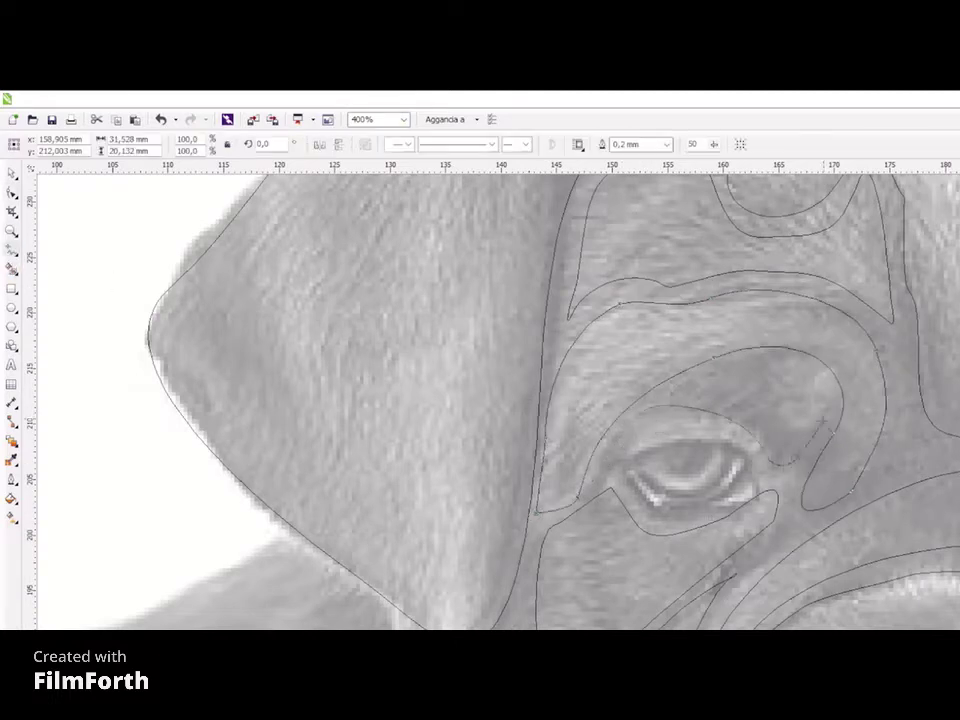
Trace the left eye's opening, pupil, lids and outer corner strip, plus the shaded area above it, about 16 by 10 mm
left_click_drag(820, 418, 711, 438)
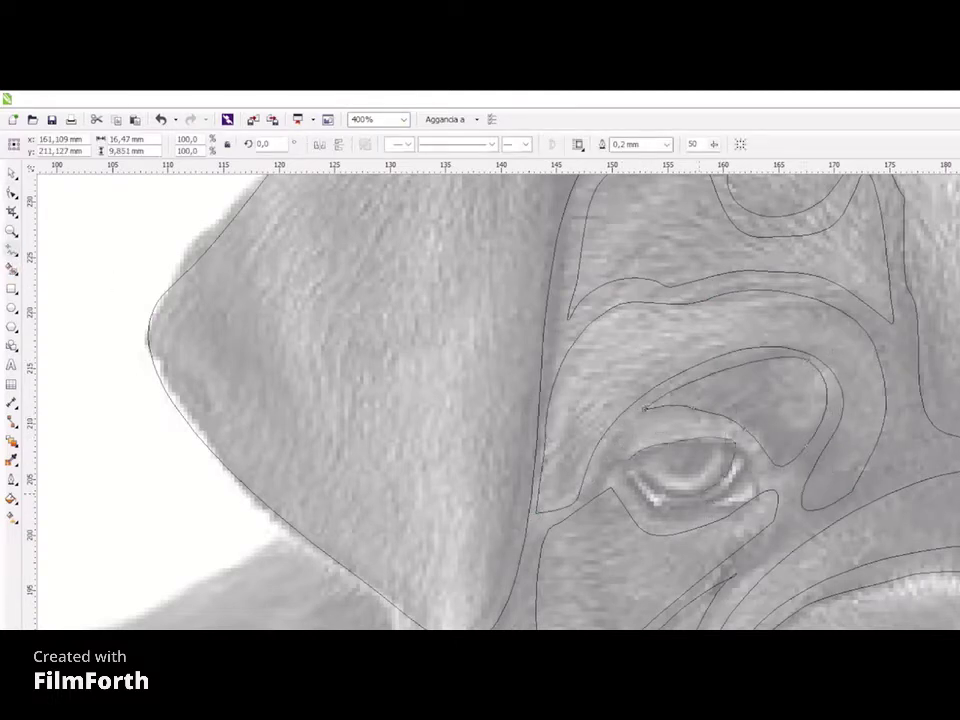
mouse_move(632, 462)
left_mouse_down()
mouse_move(672, 463)
mouse_move(670, 477)
mouse_move(712, 465)
mouse_move(710, 452)
mouse_move(664, 452)
left_mouse_up()
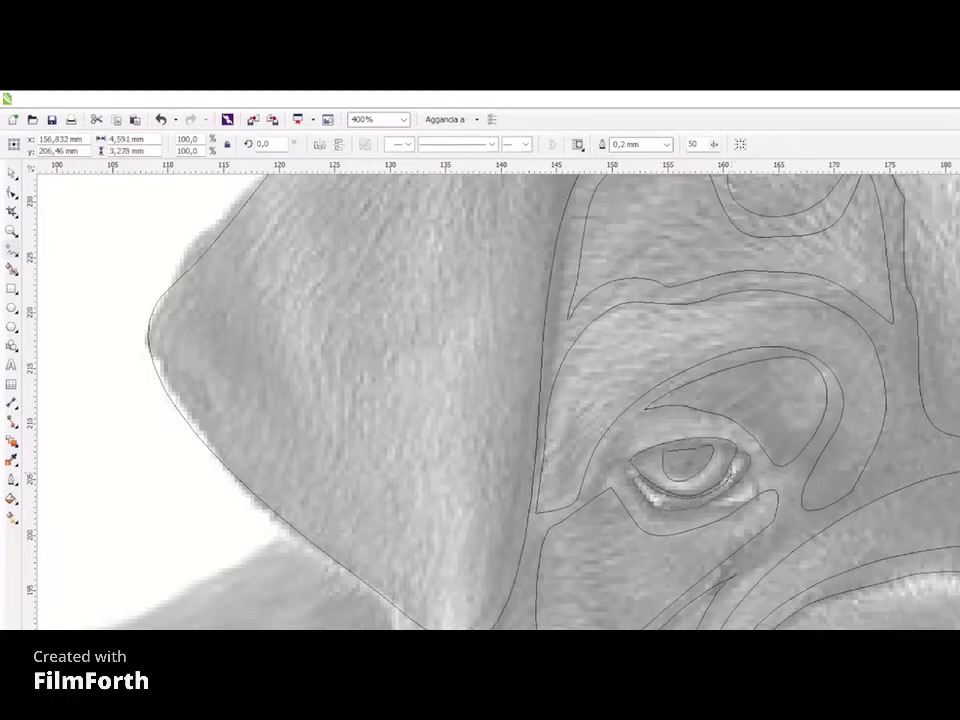
left_click(632, 462)
key("Escape")
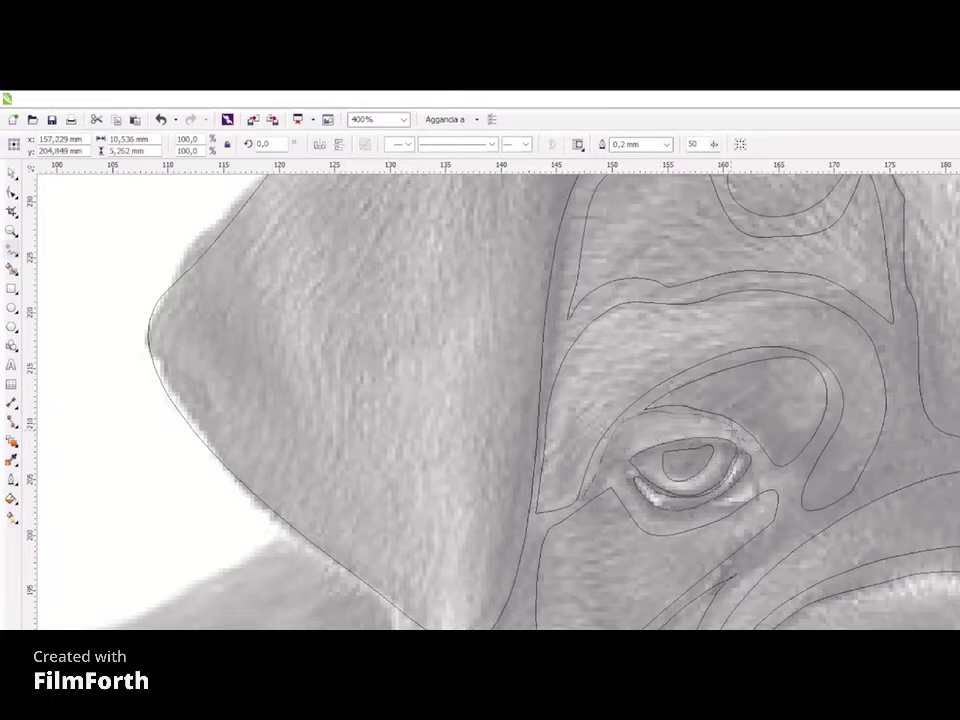
left_click(641, 446)
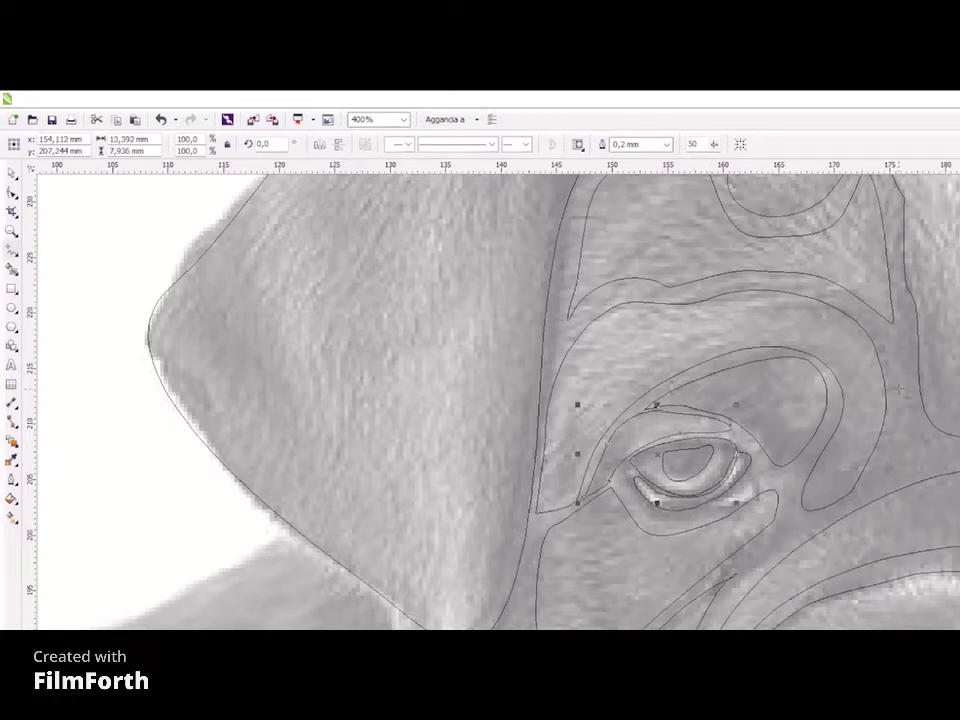
Trace the two triangular areas flanking the lower end of the nose bridge, each about 8 by 8 mm
key("Escape")
key("Tab")
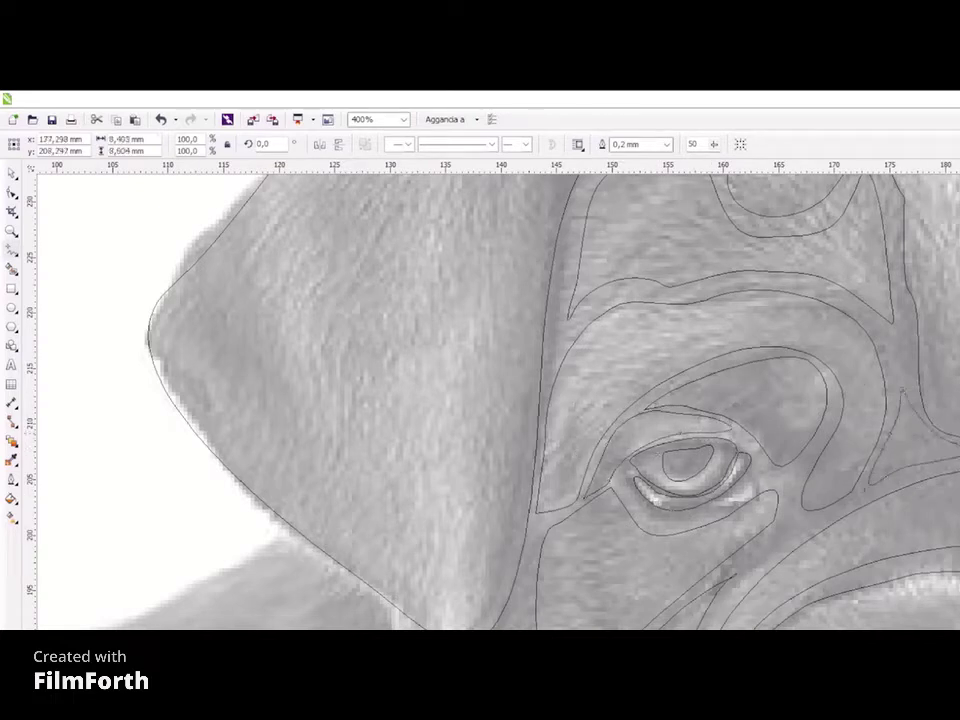
key("Tab")
scroll(500, 400, "right", 5)
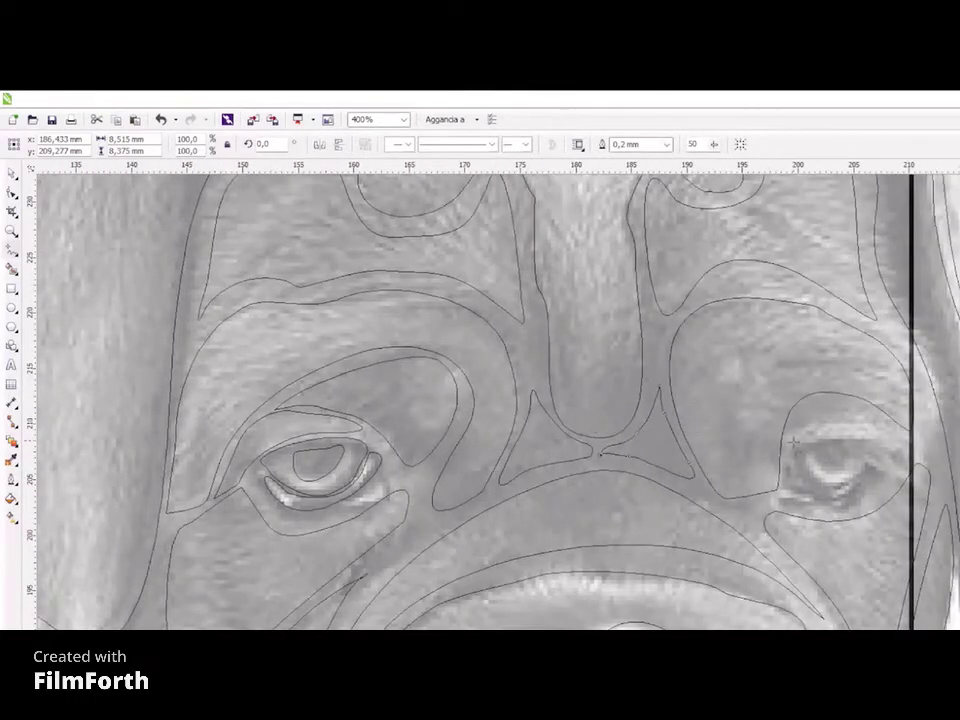
Undo the last change and reshape the right brow outline's inner edge to curve closely over the right eye
key("ctrl+z")
left_click(12, 191)
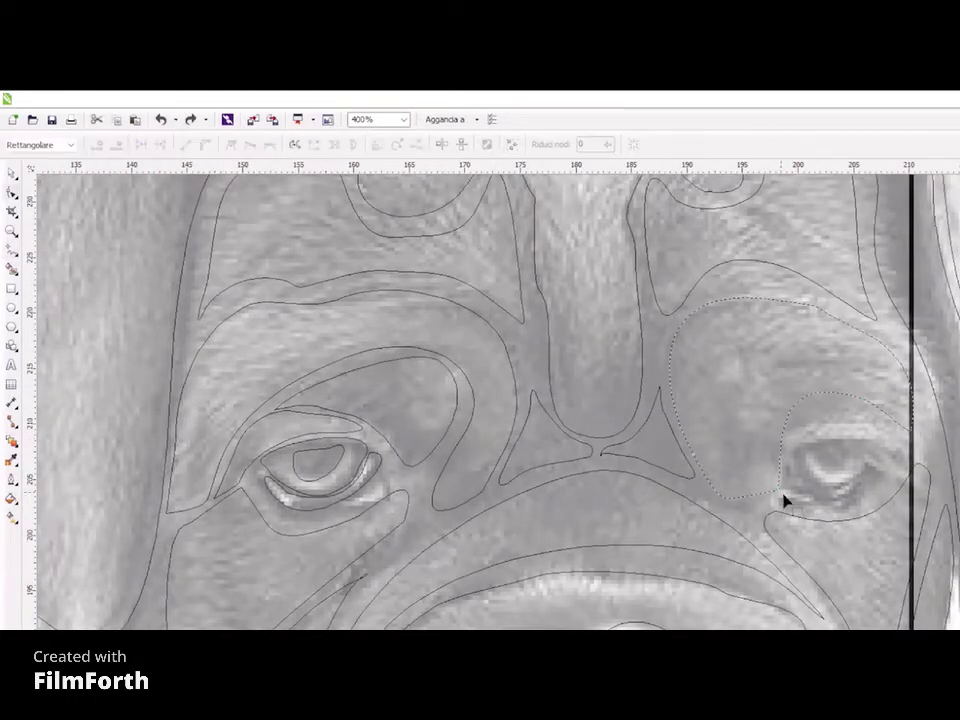
left_click(881, 422)
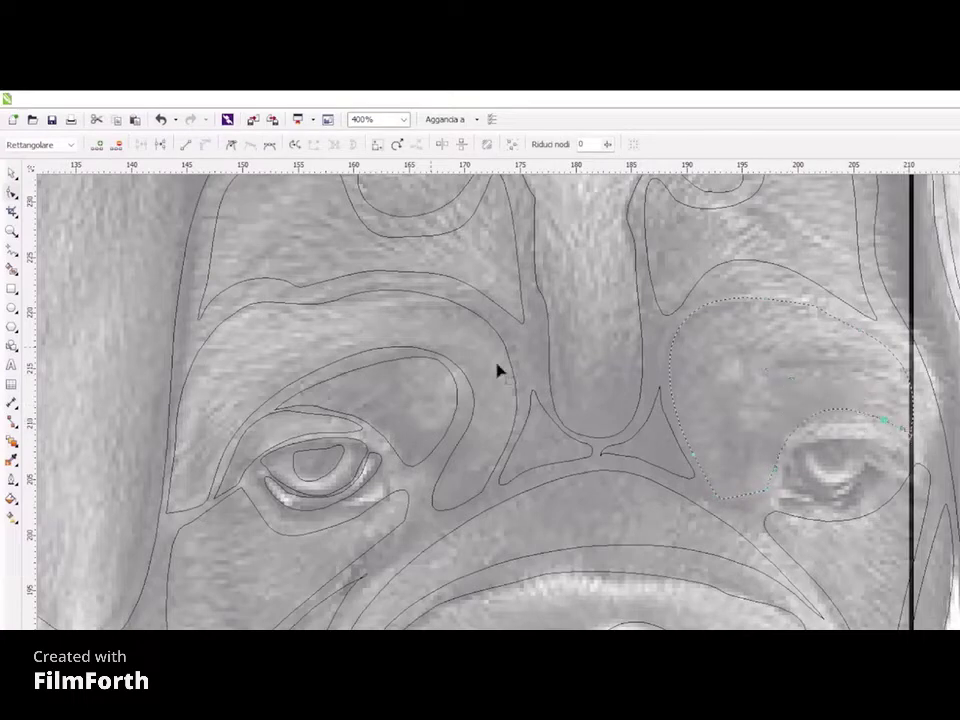
key("space")
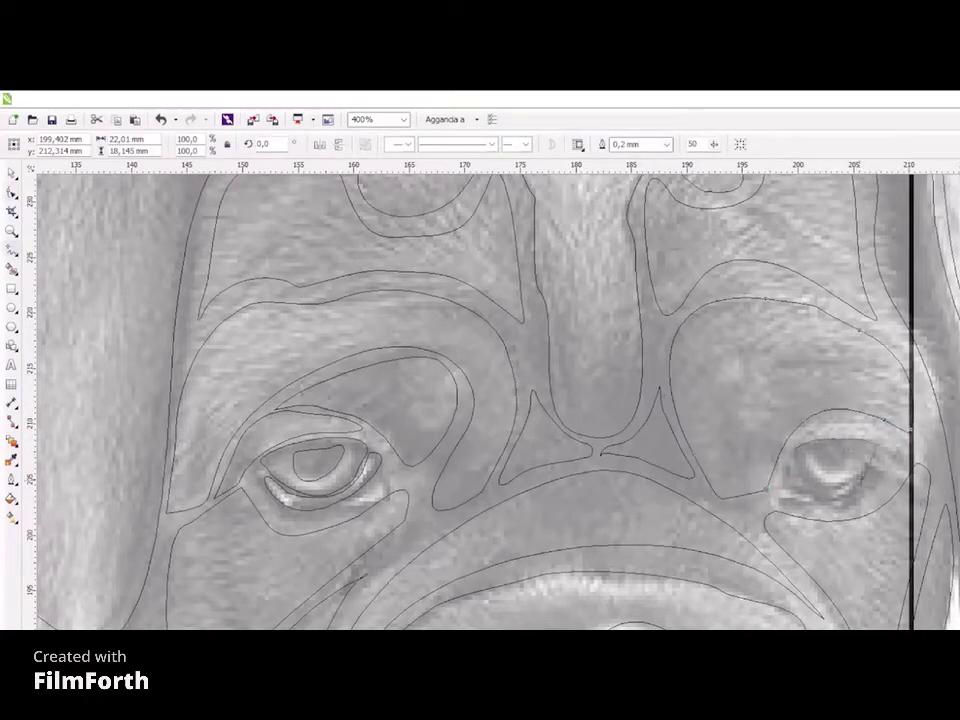
Trace the right eye's opening, its pupil and the crescent of the lower lid, about 8 by 4 mm
key("Tab")
key("Tab")
key("Tab")
key("Tab")
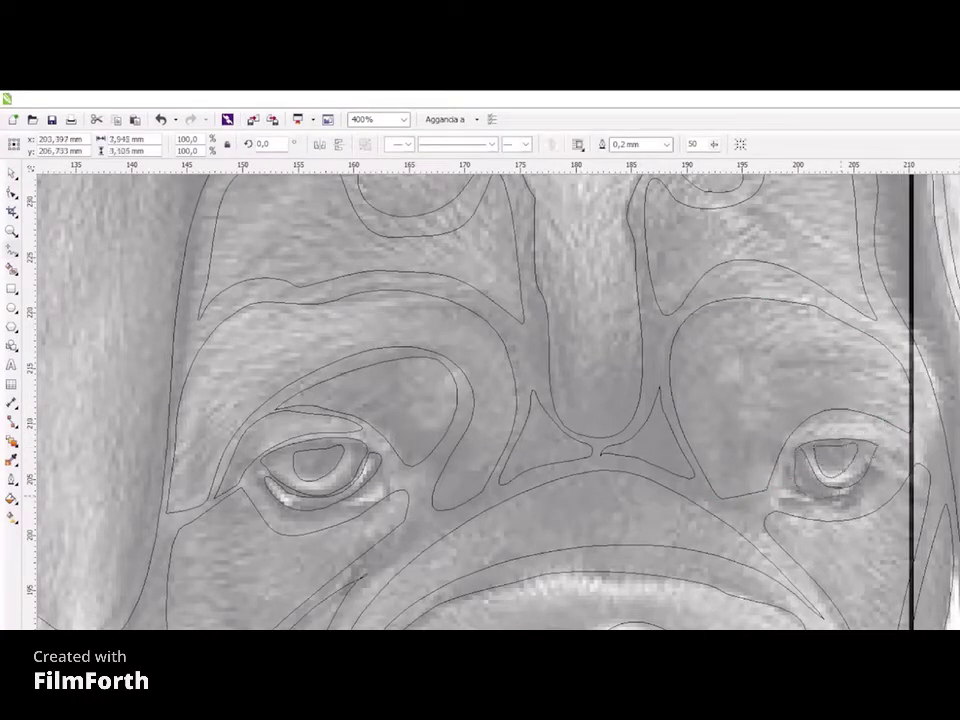
key("Tab")
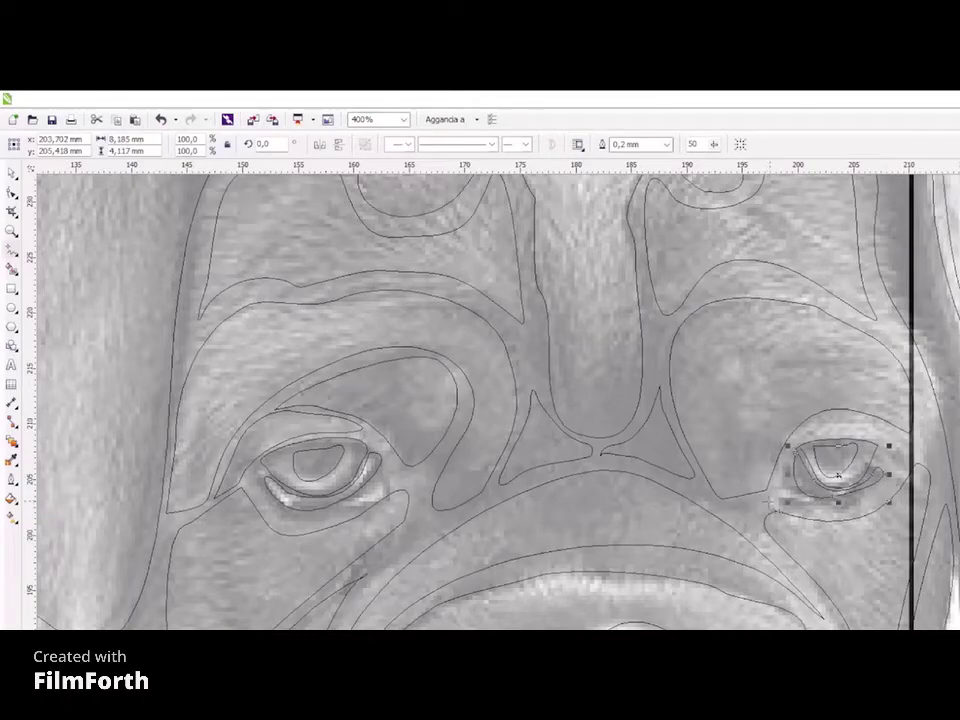
Trace the white chest patch below the muzzle, about 44 by 49 mm, and adjust its nodes
scroll(838, 477, "down", 10)
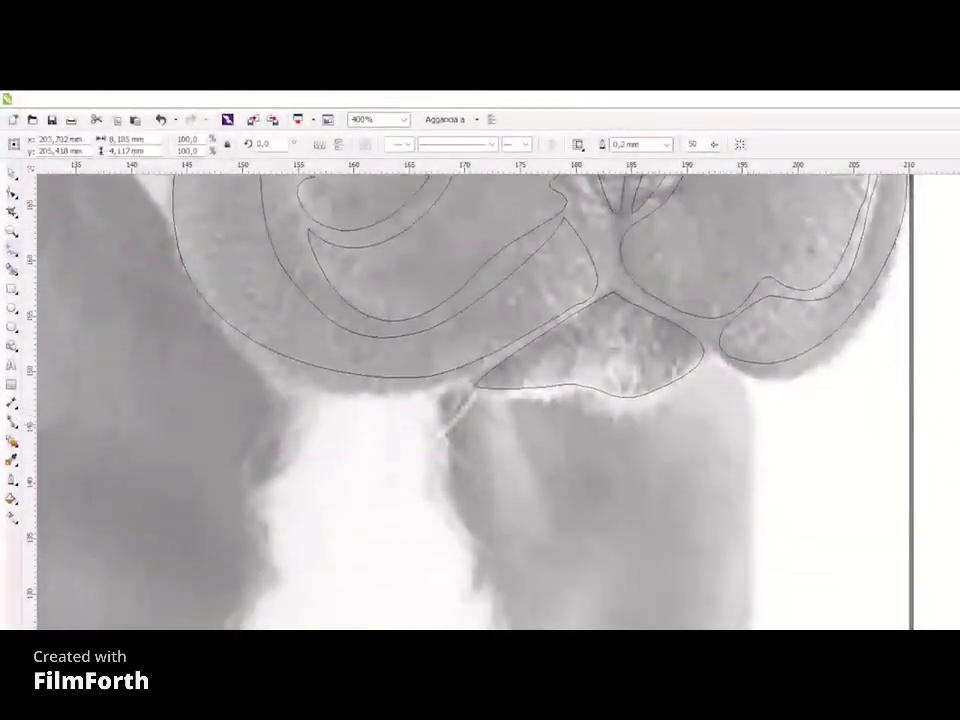
scroll(493, 429, "down", 1)
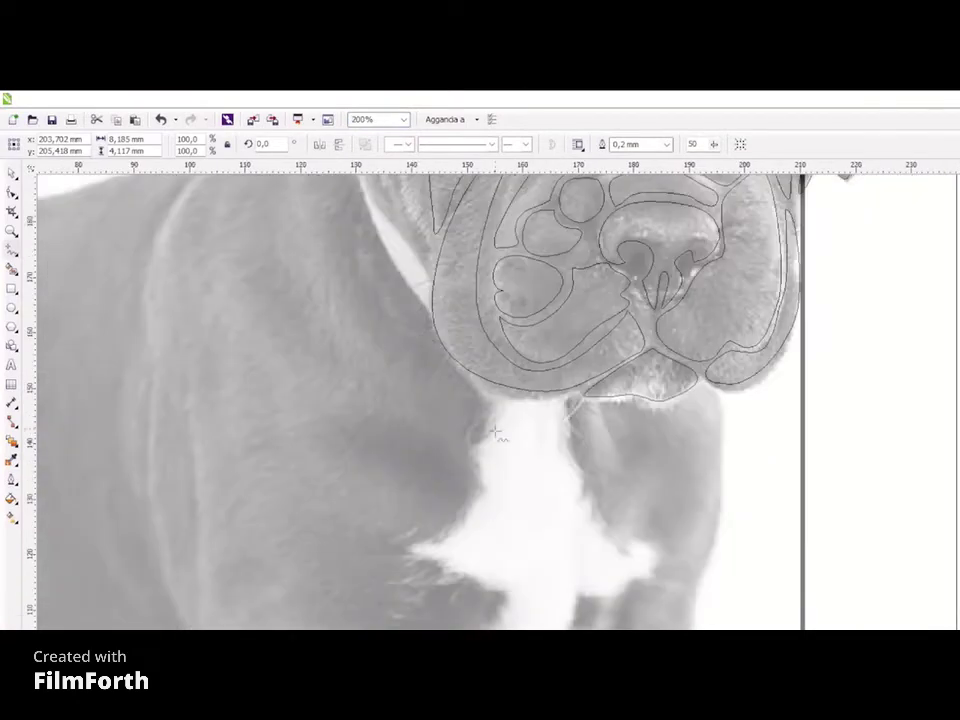
mouse_move(487, 484)
left_mouse_down()
mouse_move(430, 552)
mouse_move(500, 600)
mouse_move(645, 550)
mouse_move(567, 404)
left_mouse_up()
key("F10")
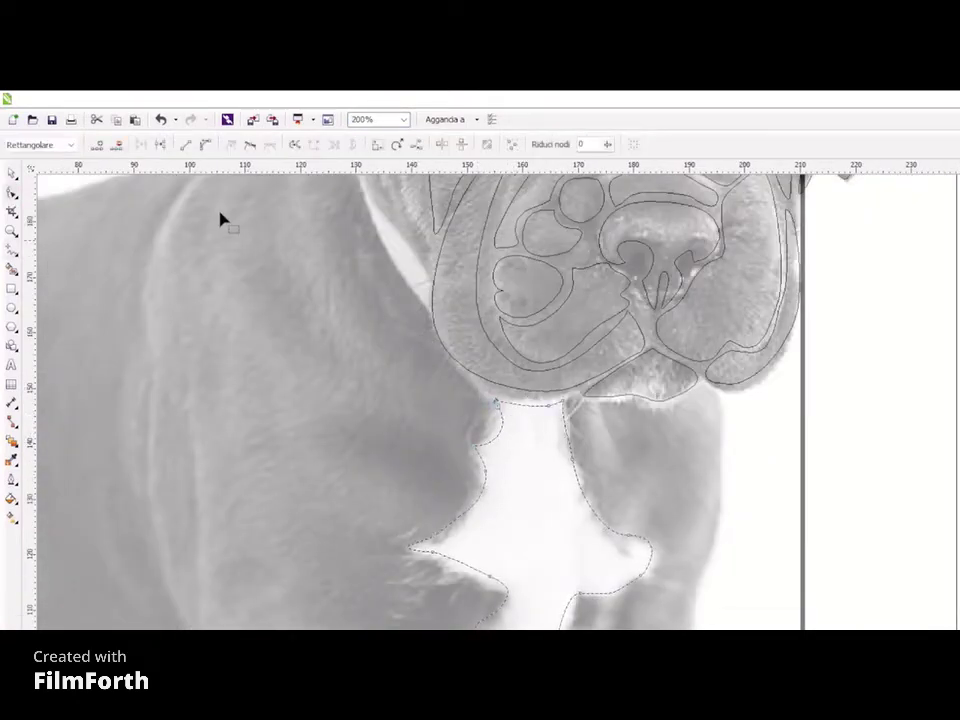
left_click(12, 174)
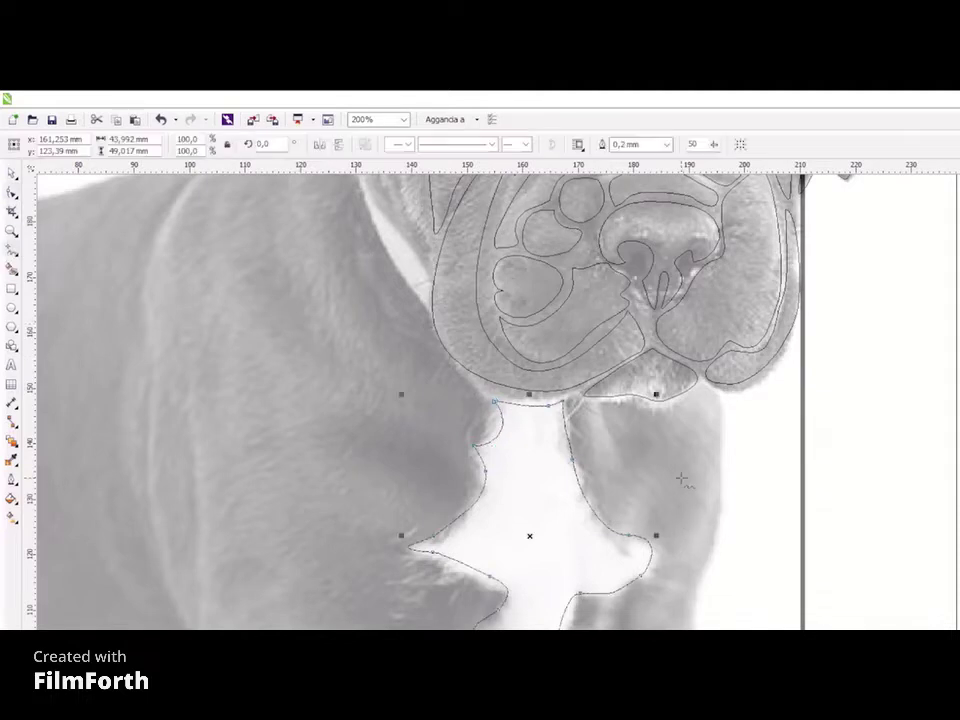
Trace the chest area right of the white patch and three narrow strips along the shoulder fold, the lowest about 16 by 38 mm
mouse_move(706, 388)
left_mouse_down()
mouse_move(724, 454)
mouse_move(693, 628)
left_mouse_up()
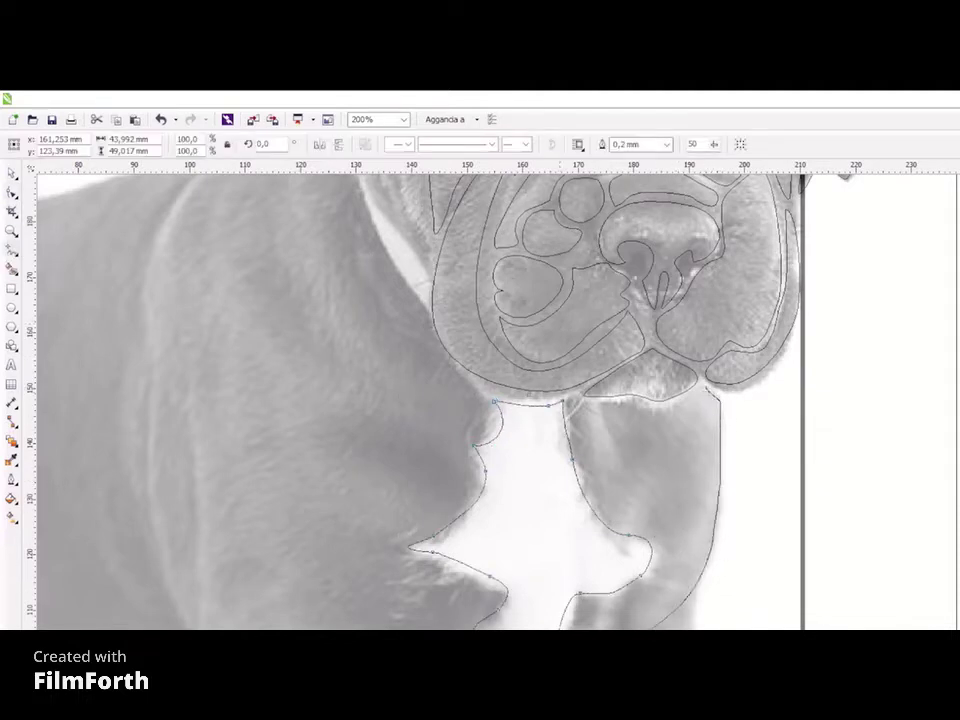
mouse_move(566, 623)
left_mouse_down()
mouse_move(657, 568)
mouse_move(591, 482)
mouse_move(579, 414)
mouse_move(613, 400)
mouse_move(652, 410)
mouse_move(708, 396)
left_mouse_up()
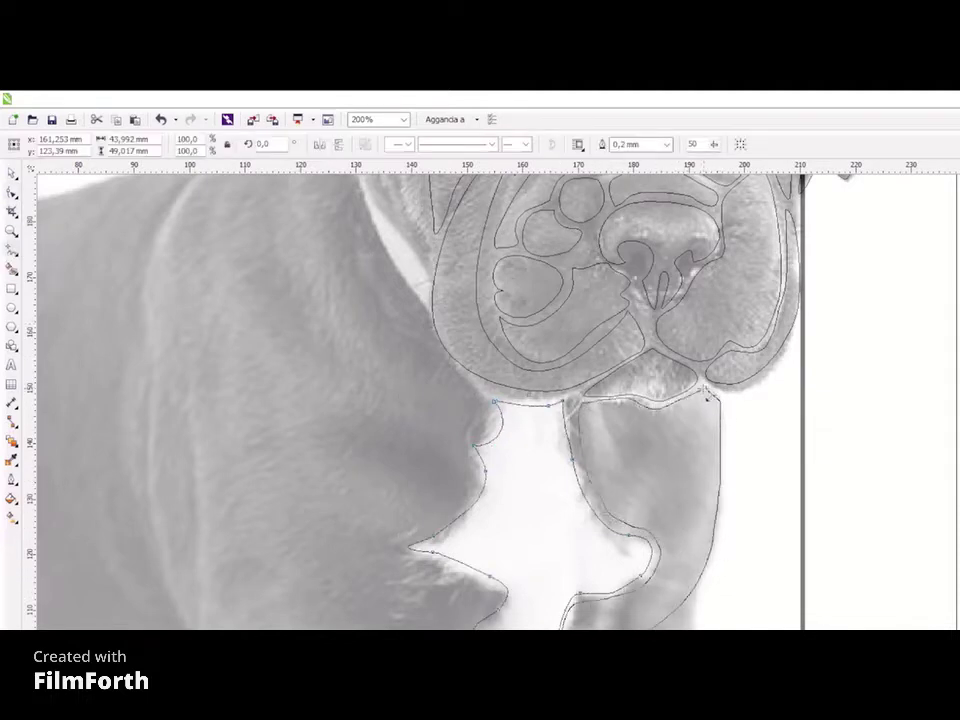
mouse_move(152, 347)
left_mouse_down()
mouse_move(148, 512)
mouse_move(144, 402)
mouse_move(161, 420)
mouse_move(192, 619)
mouse_move(193, 432)
mouse_move(163, 342)
left_mouse_up()
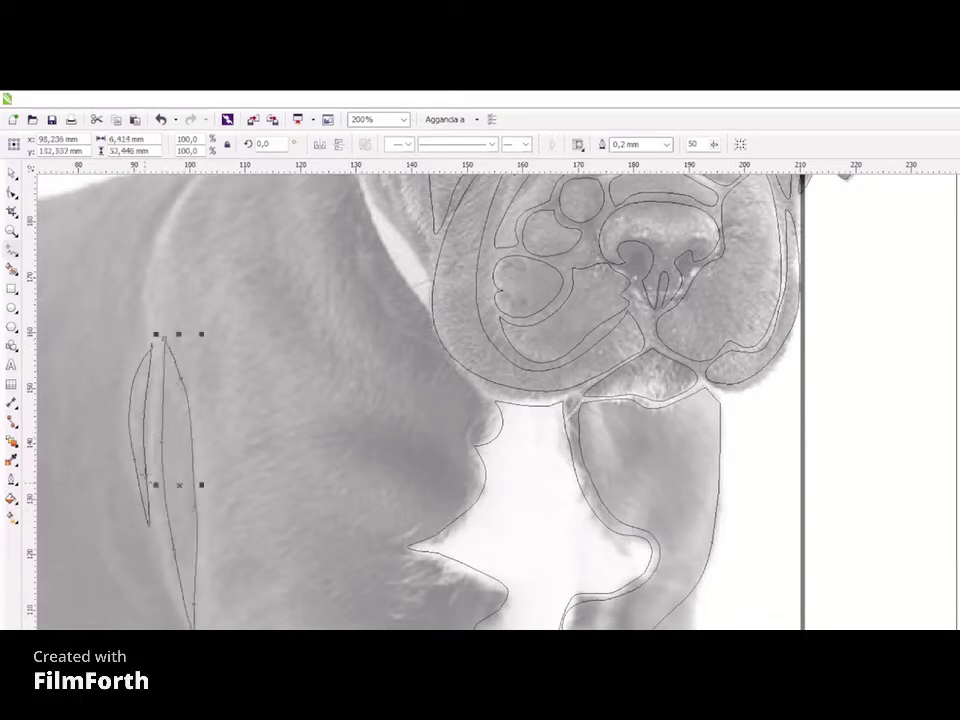
mouse_move(128, 478)
left_mouse_down()
mouse_move(152, 608)
mouse_move(124, 474)
left_mouse_up()
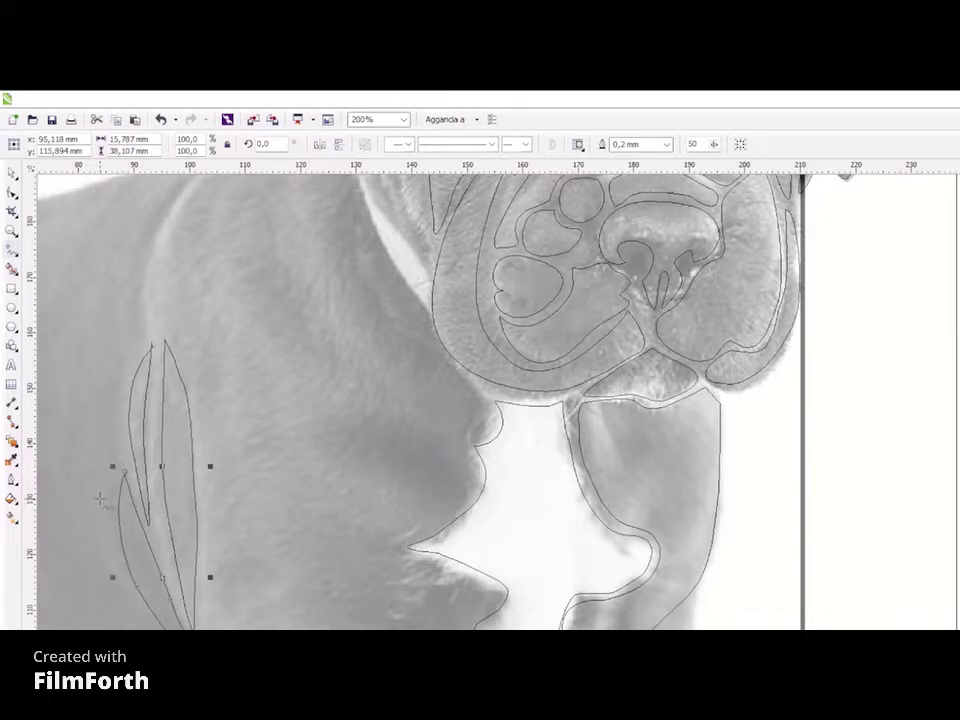
Trace the small dark patch just below the white chest marking, about 9 by 5 mm
left_click(400, 119)
left_click(193, 253)
key("z")
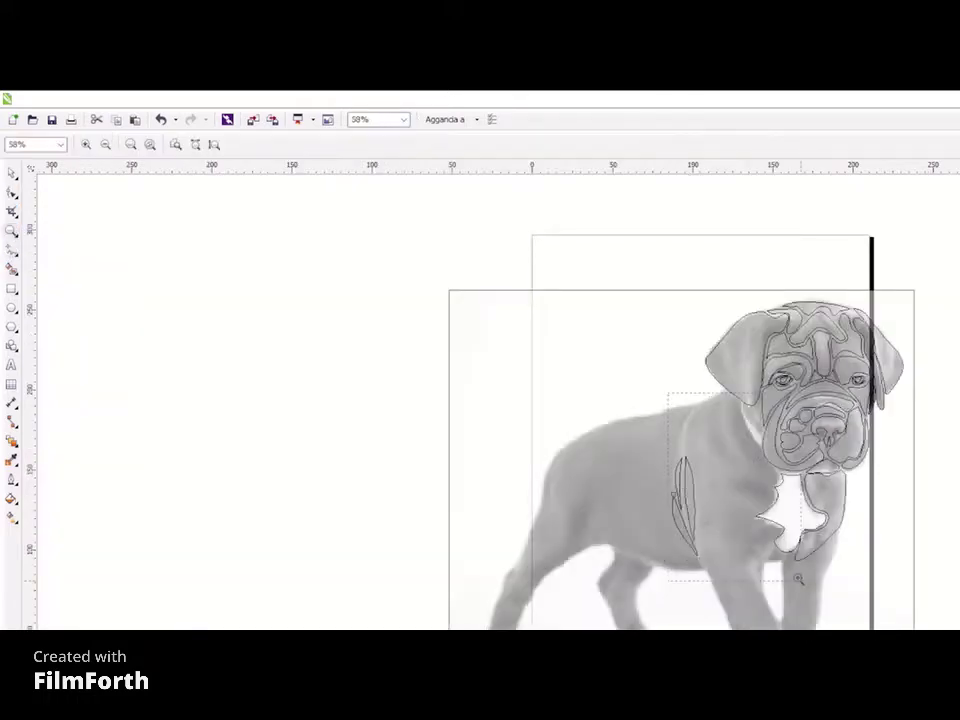
left_click(798, 578)
key("space")
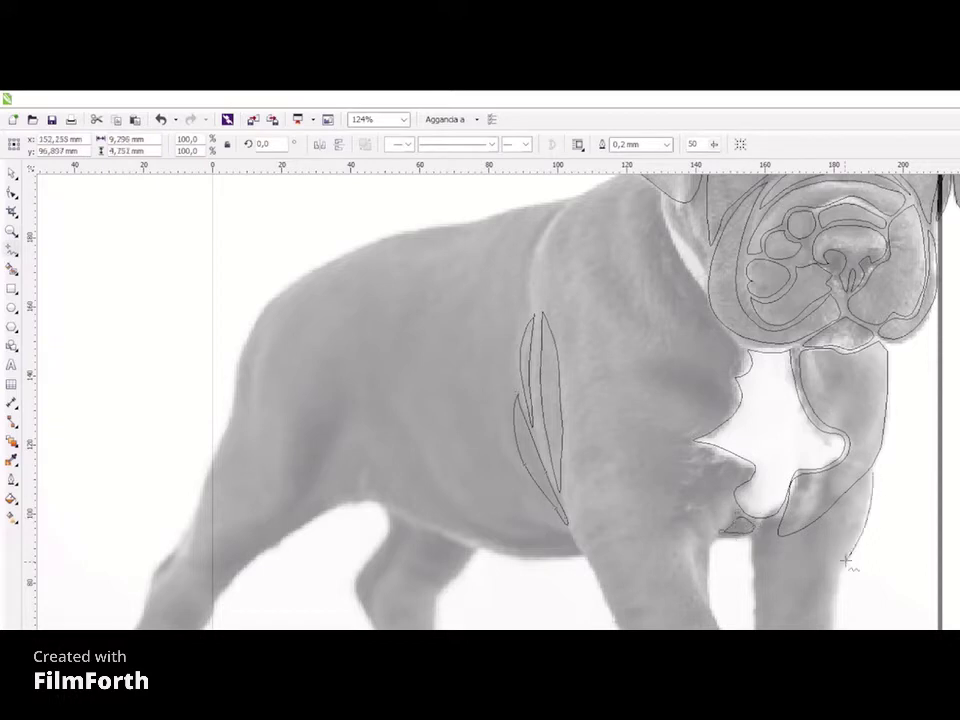
Trace the right front leg about 79 mm tall, the left front leg's inner fold, and the shoulder with its leg, about 61 by 164 mm
left_click(872, 470)
left_click(872, 472)
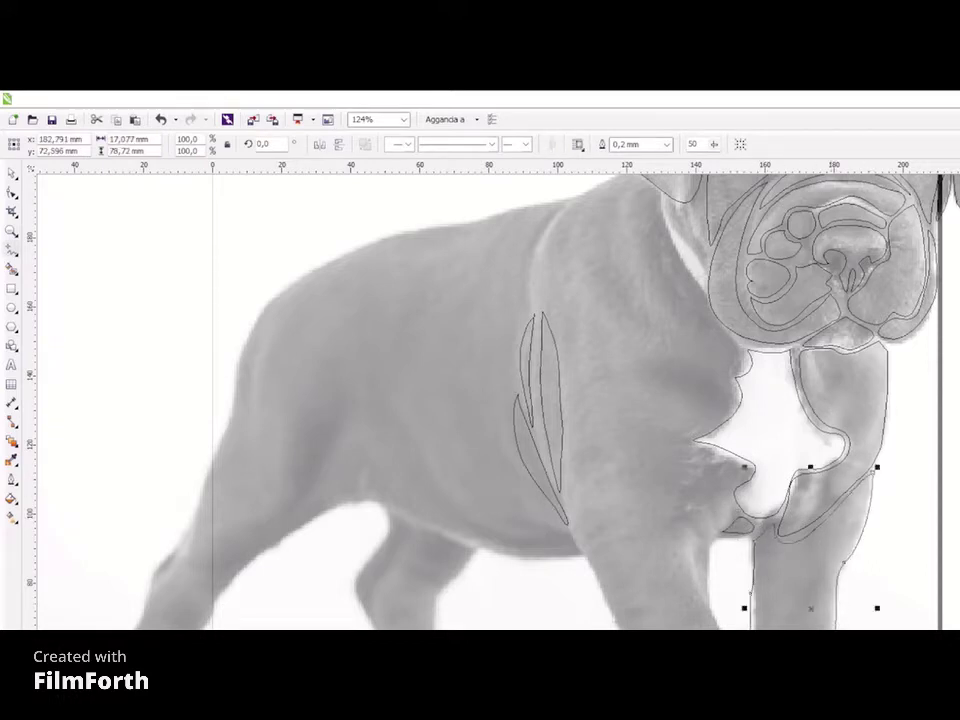
mouse_move(713, 625)
left_mouse_down()
mouse_move(690, 560)
mouse_move(728, 512)
mouse_move(712, 500)
left_mouse_up()
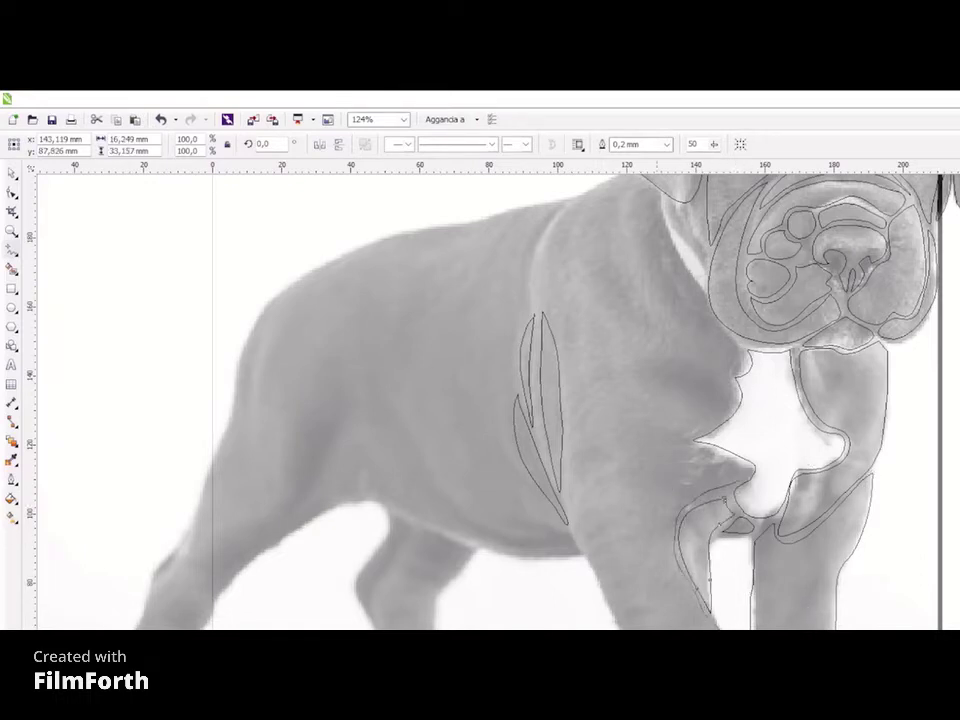
mouse_move(597, 567)
left_mouse_down()
mouse_move(556, 400)
mouse_move(545, 280)
mouse_move(572, 192)
mouse_move(668, 250)
mouse_move(712, 503)
left_mouse_up()
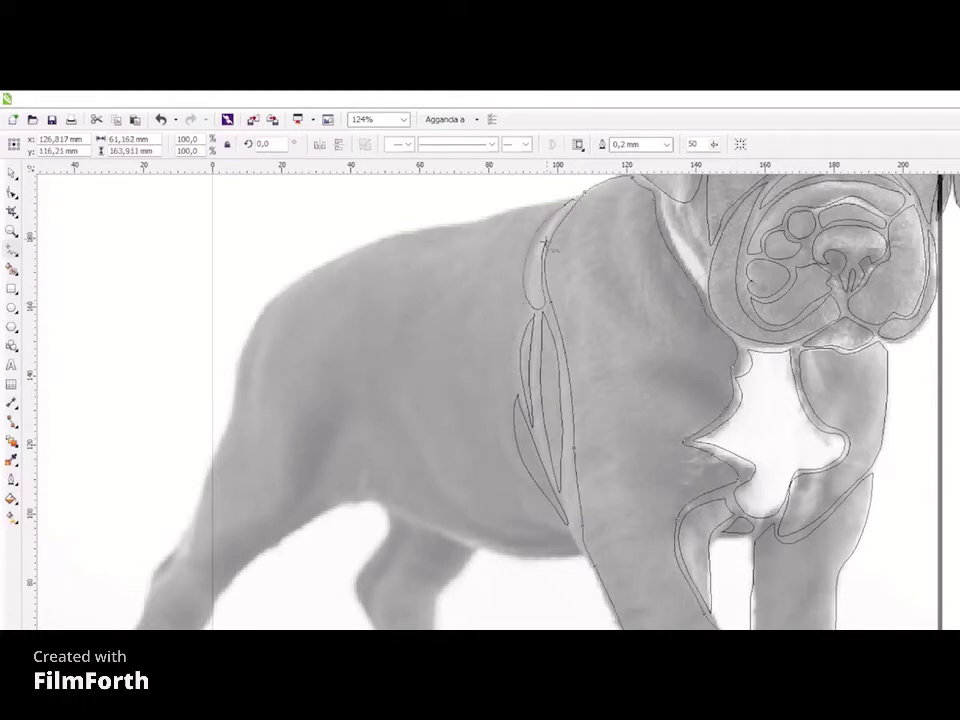
Trace the upper shoulder crease, about 14 by 31 mm, and the back and flank, about 94 by 96 mm, refining the flank's edge
mouse_move(575, 198)
left_mouse_down()
mouse_move(408, 230)
mouse_move(326, 263)
mouse_move(269, 312)
mouse_move(238, 398)
mouse_move(256, 476)
mouse_move(309, 481)
mouse_move(366, 387)
mouse_move(463, 513)
mouse_move(546, 528)
left_mouse_up()
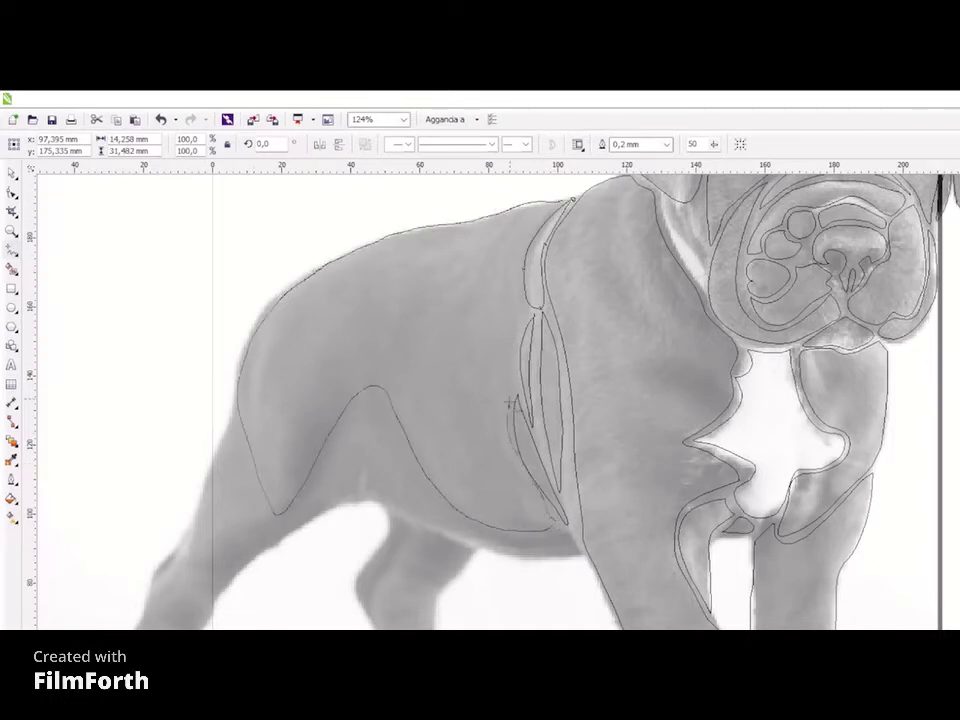
left_click_drag(510, 402, 520, 310)
key("F10")
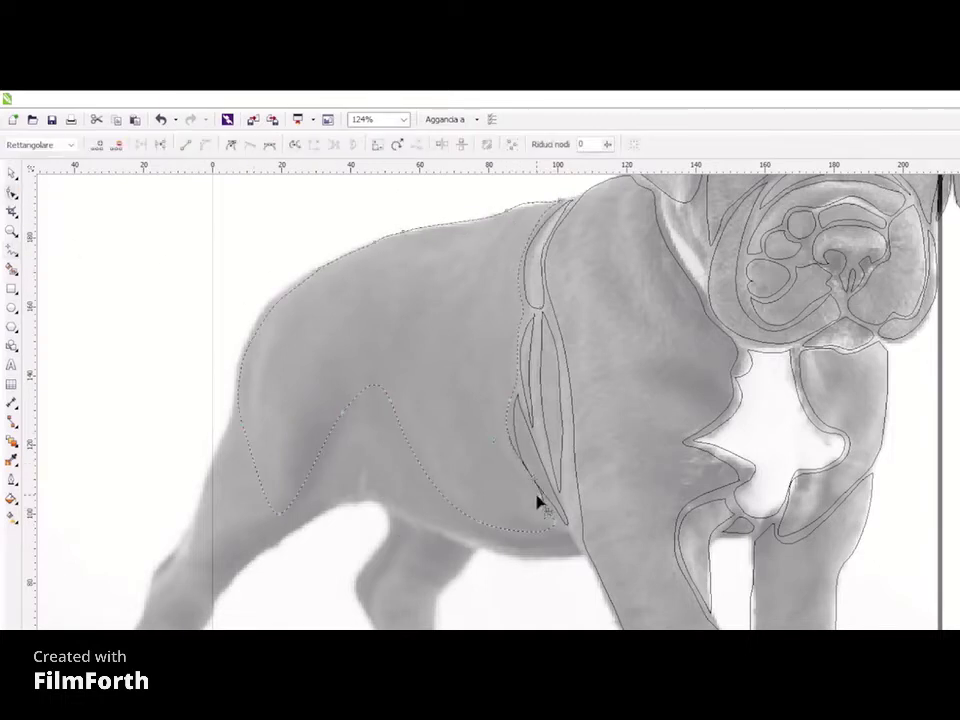
left_click(11, 173)
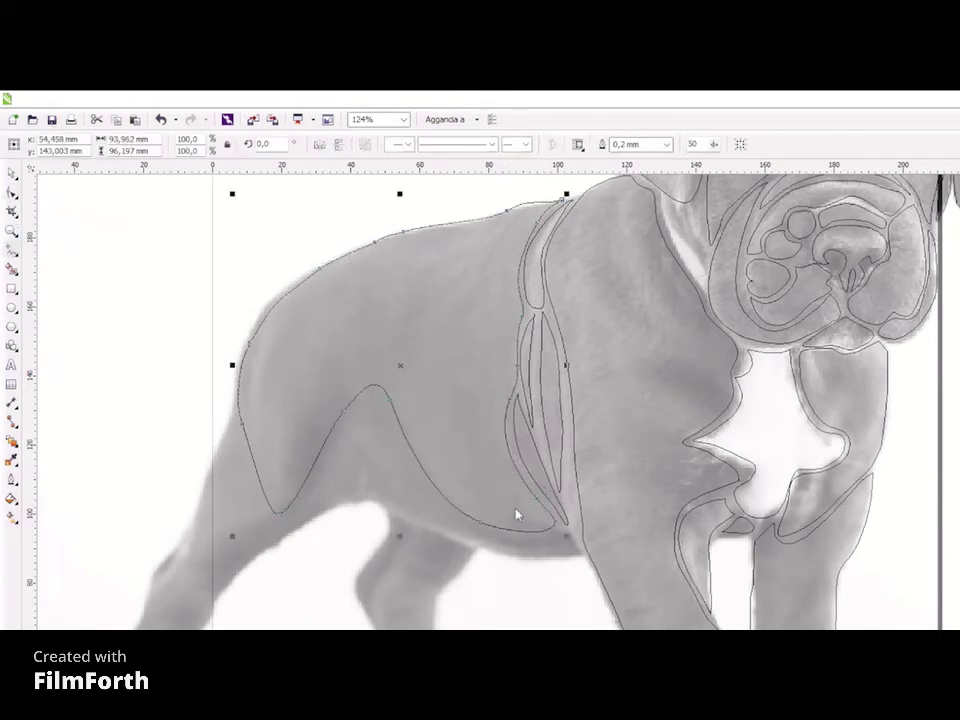
key("Escape")
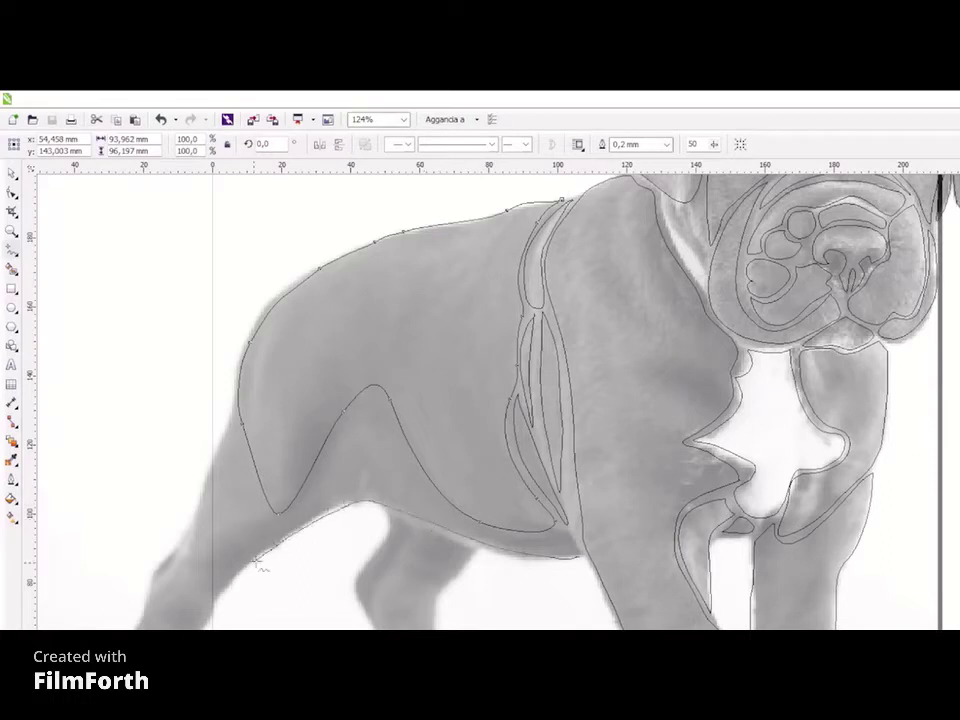
Trace the near hind thigh and belly, about 114 by 59 mm, and two areas on the far hind leg's upper part
mouse_move(200, 482)
left_mouse_down()
mouse_move(230, 424)
mouse_move(258, 480)
mouse_move(292, 505)
mouse_move(378, 396)
left_mouse_up()
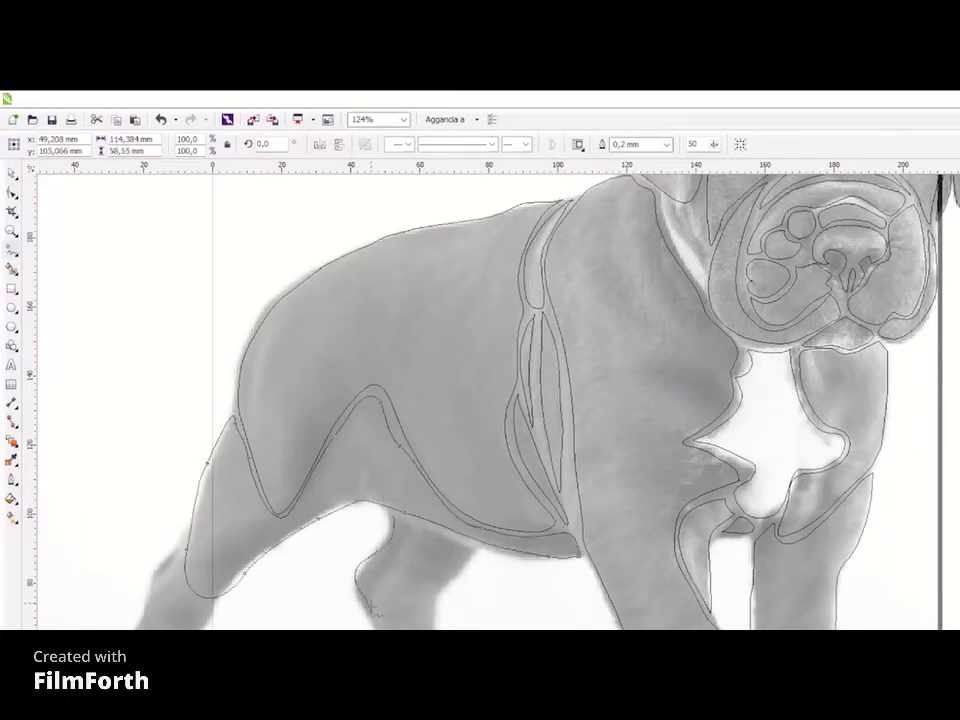
left_click_drag(391, 513, 365, 600)
mouse_move(451, 586)
left_mouse_down()
mouse_move(427, 611)
mouse_move(429, 593)
mouse_move(394, 566)
left_mouse_up()
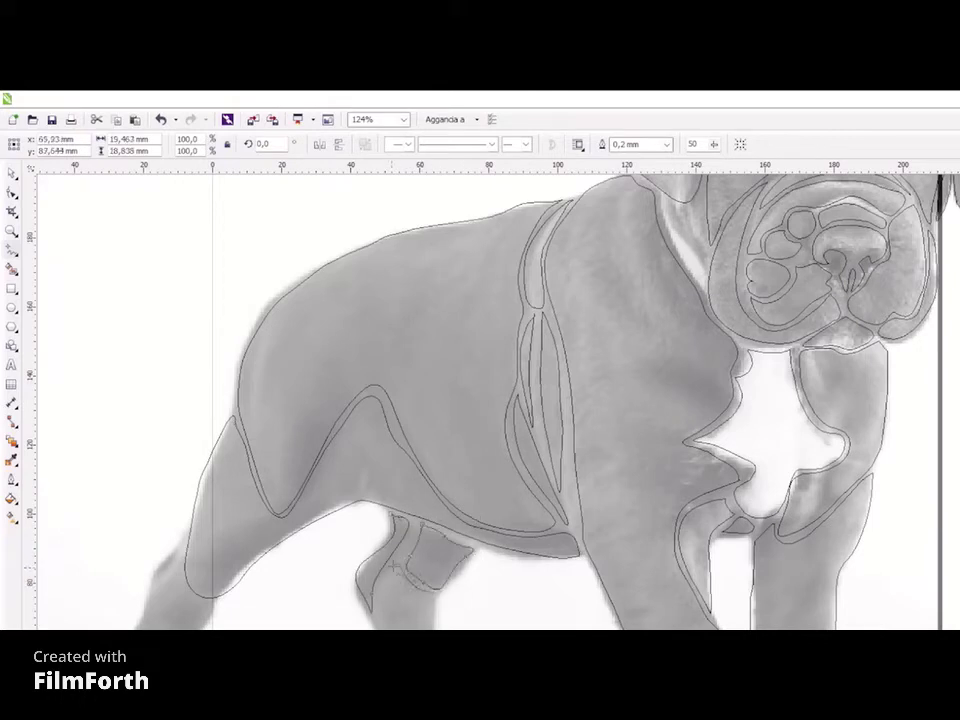
Trace the far hind lower leg, about 40 by 47 mm, and the near hind lower leg, about 34 by 57 mm
left_click(421, 624)
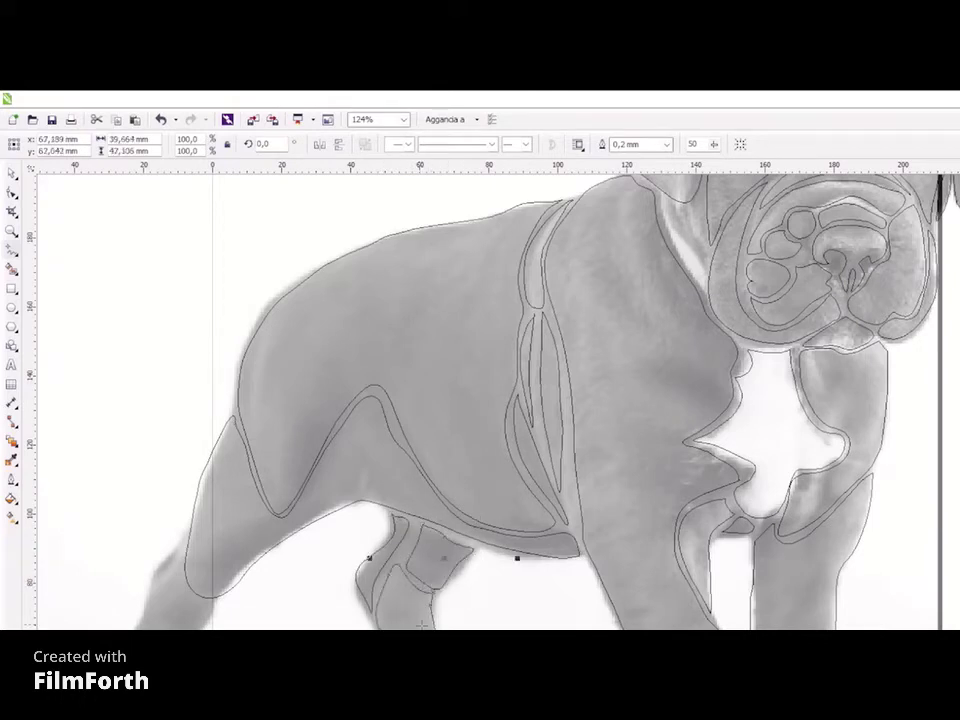
mouse_move(175, 545)
left_mouse_down()
mouse_move(148, 597)
mouse_move(150, 625)
left_mouse_up()
scroll(402, 162, "down", 3)
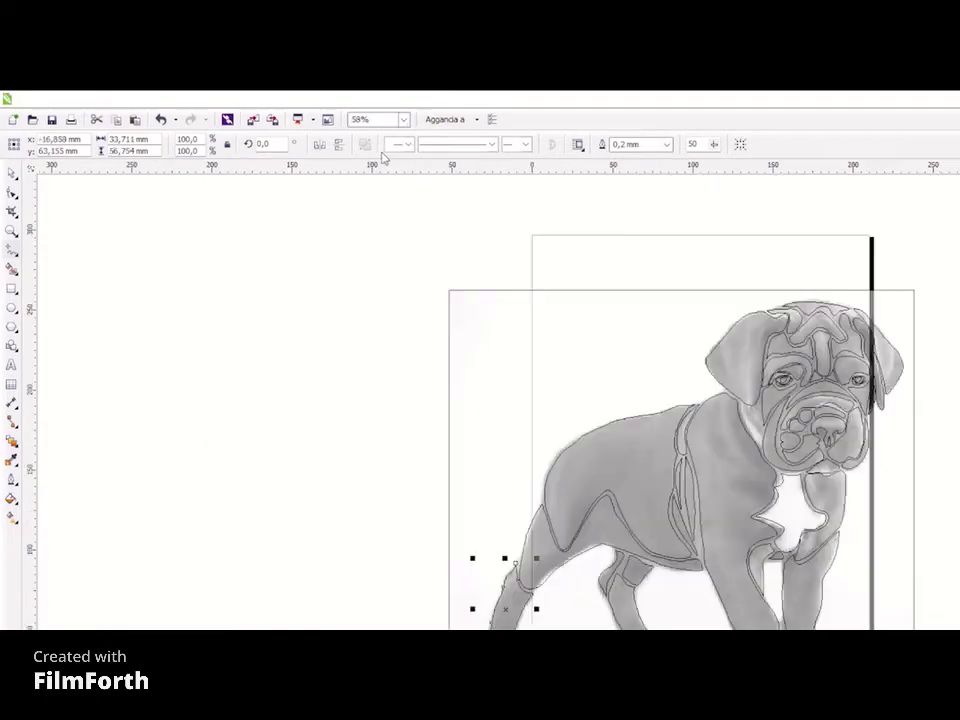
Restore the full-colour display and delete the puppy photo from behind the traced outlines
left_click(145, 190)
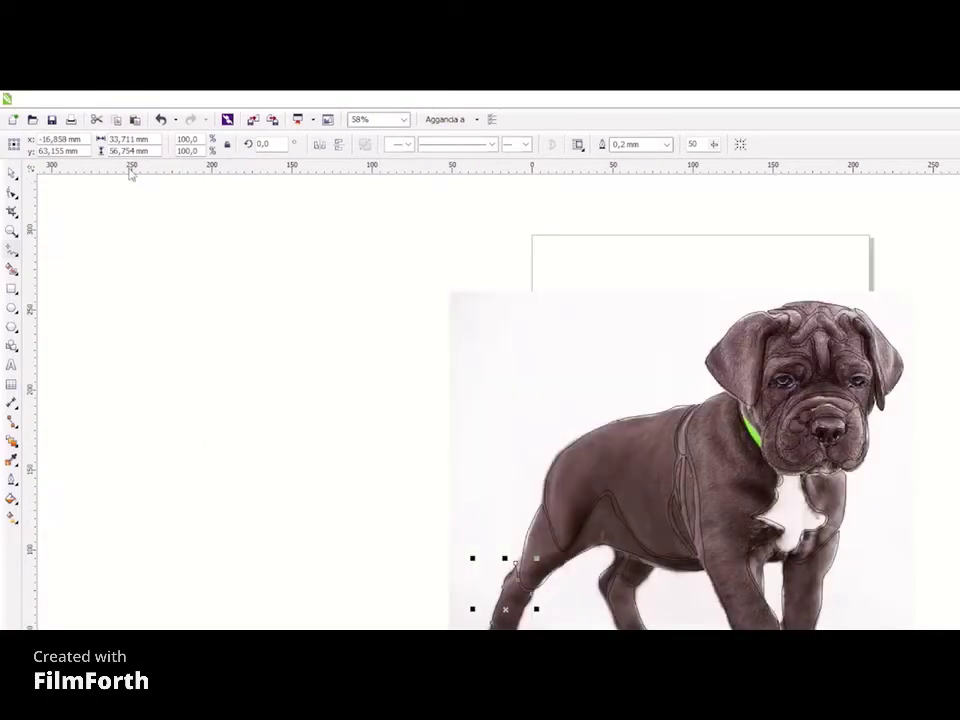
left_click(75, 197)
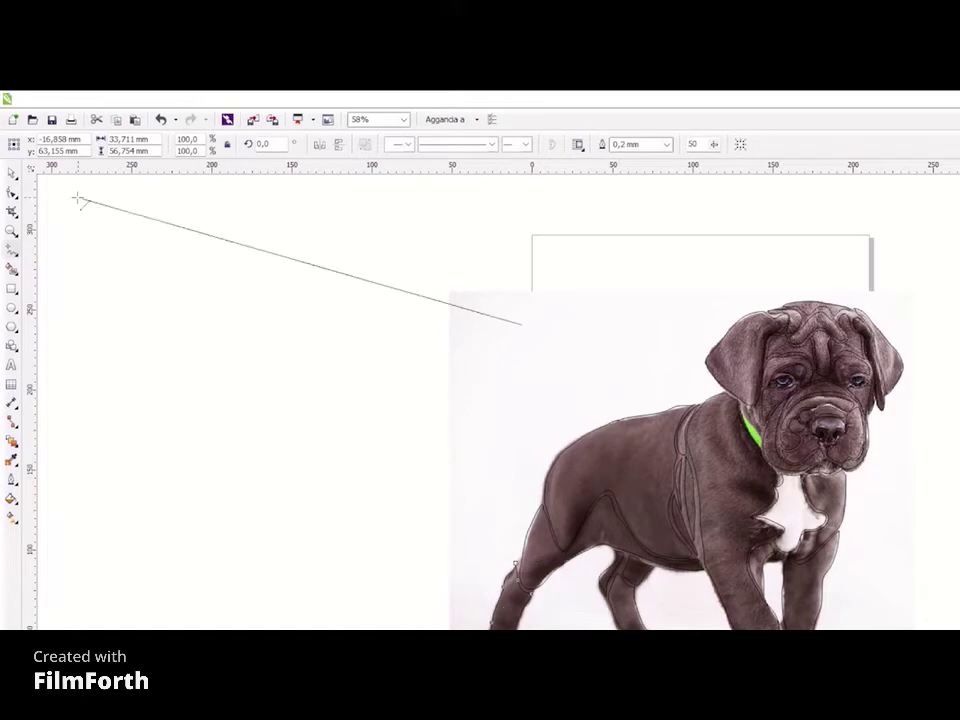
key("Escape")
left_click(501, 343)
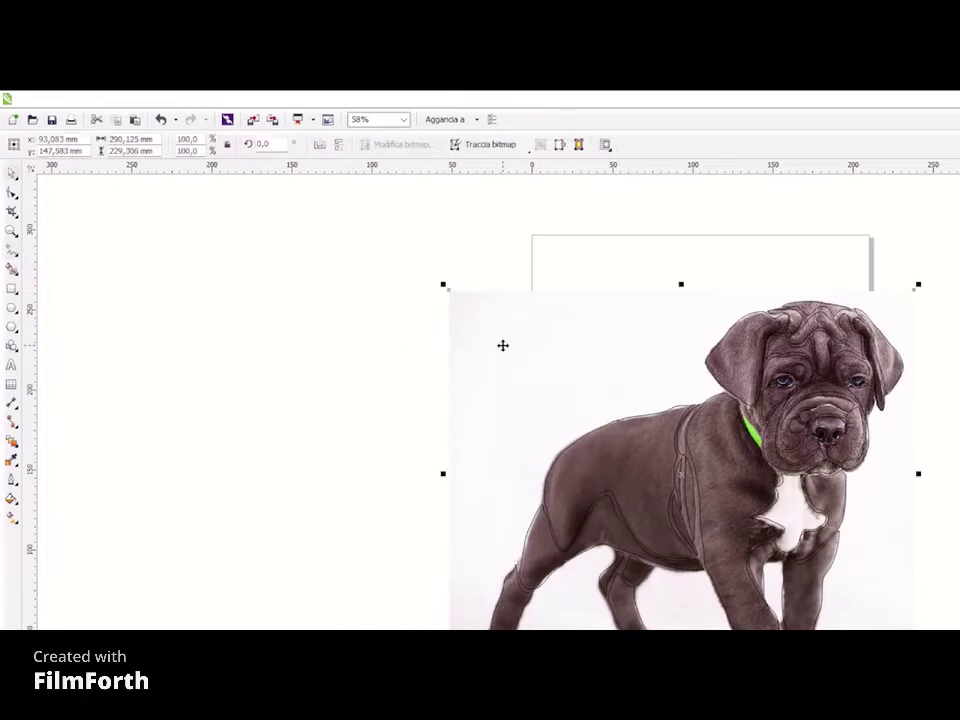
key("Delete")
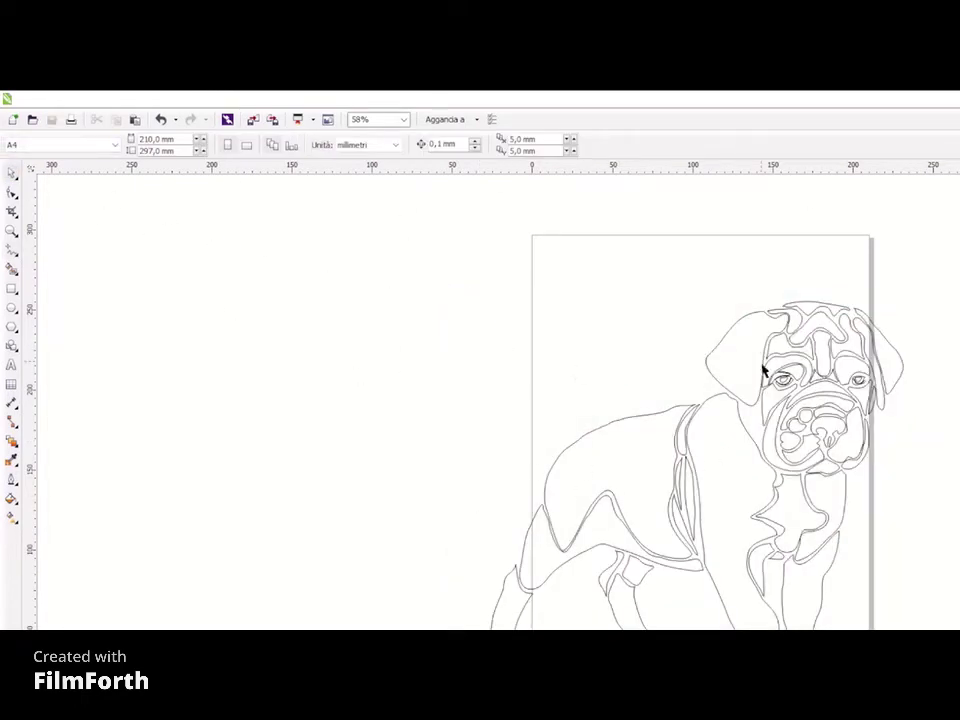
Fill the left ear yellow, the top forehead strip red, the fold beside that ear orange and the central forehead fold magenta
left_click(763, 370)
left_click(786, 318)
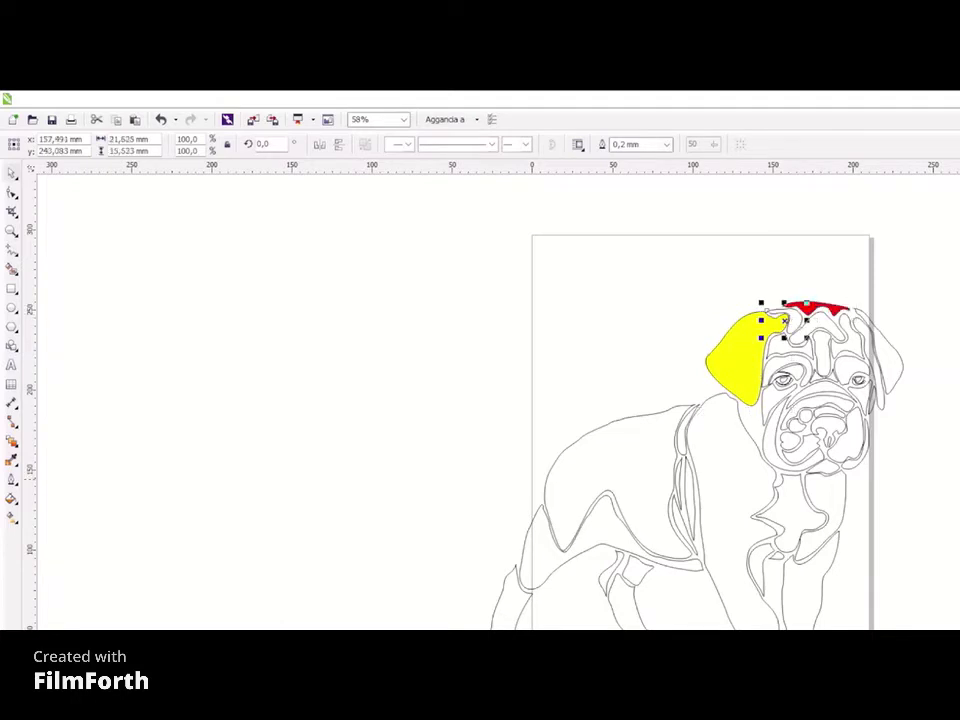
left_click(816, 328)
left_click(815, 330)
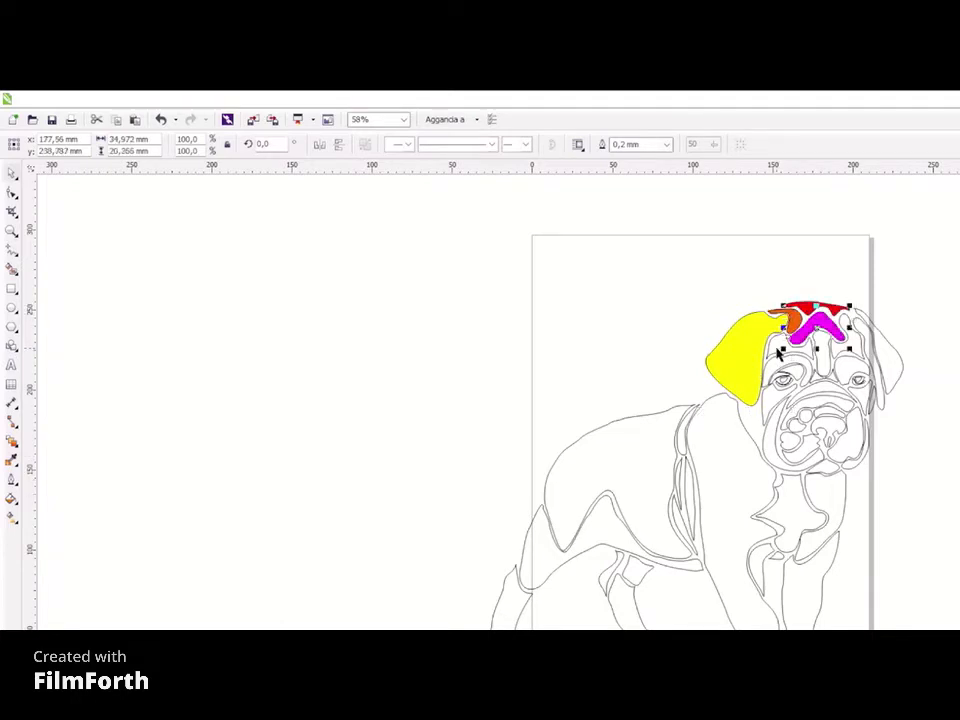
Fill the two brow areas, the muzzle's outer band, the chest's right side and the near hind thigh with the belly cyan
left_click(790, 346)
left_click(848, 372)
left_click(806, 401)
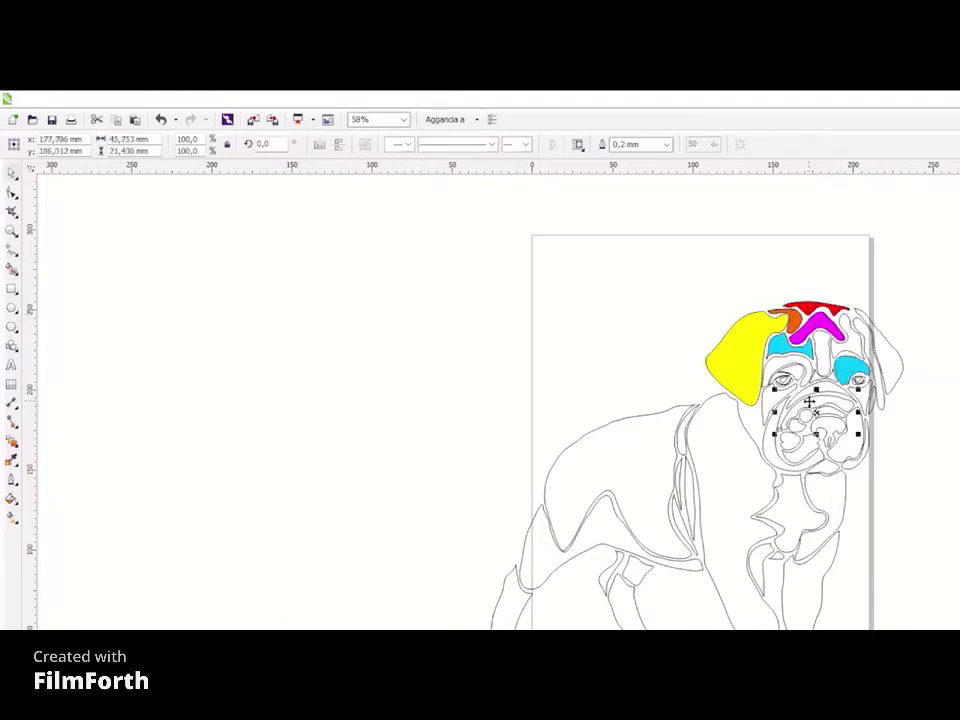
left_click(818, 488)
left_click(640, 535)
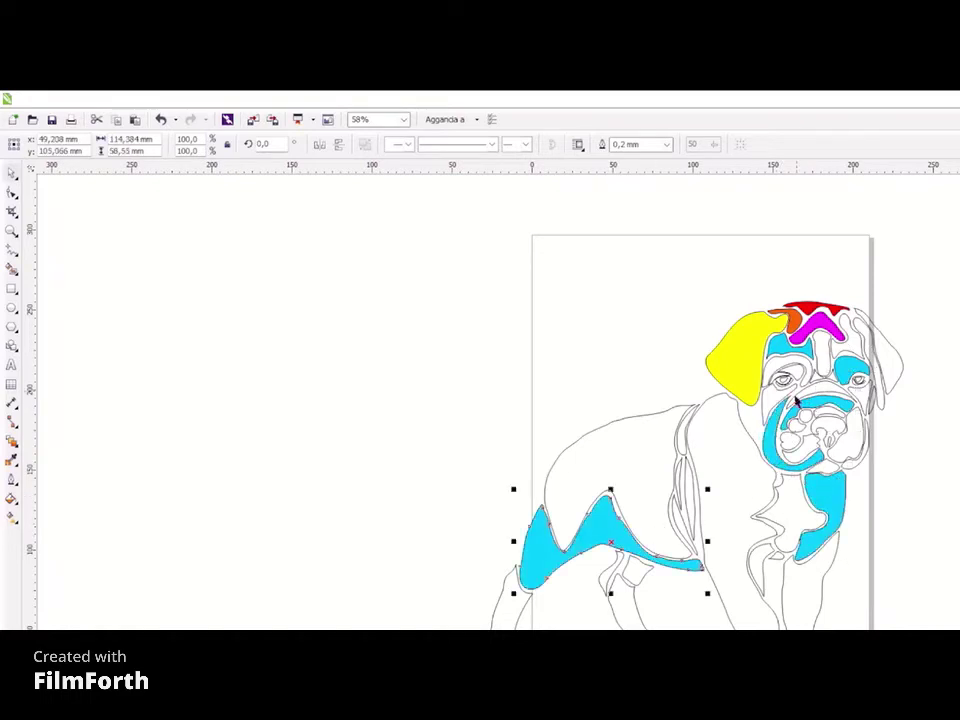
Fill the right ear yellow and the right forehead, right muzzle, right front leg, inner leg fold, near hind lower leg and far hind leg sliver orange
left_click(884, 360)
left_click(848, 328)
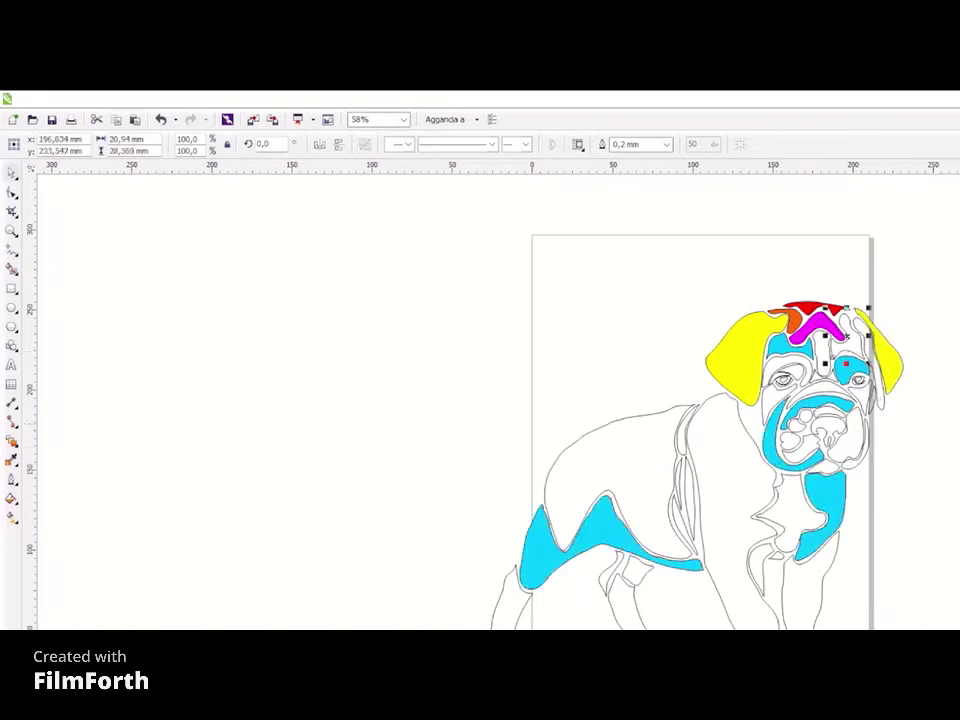
left_click(846, 435)
left_click(810, 556)
left_click(760, 565)
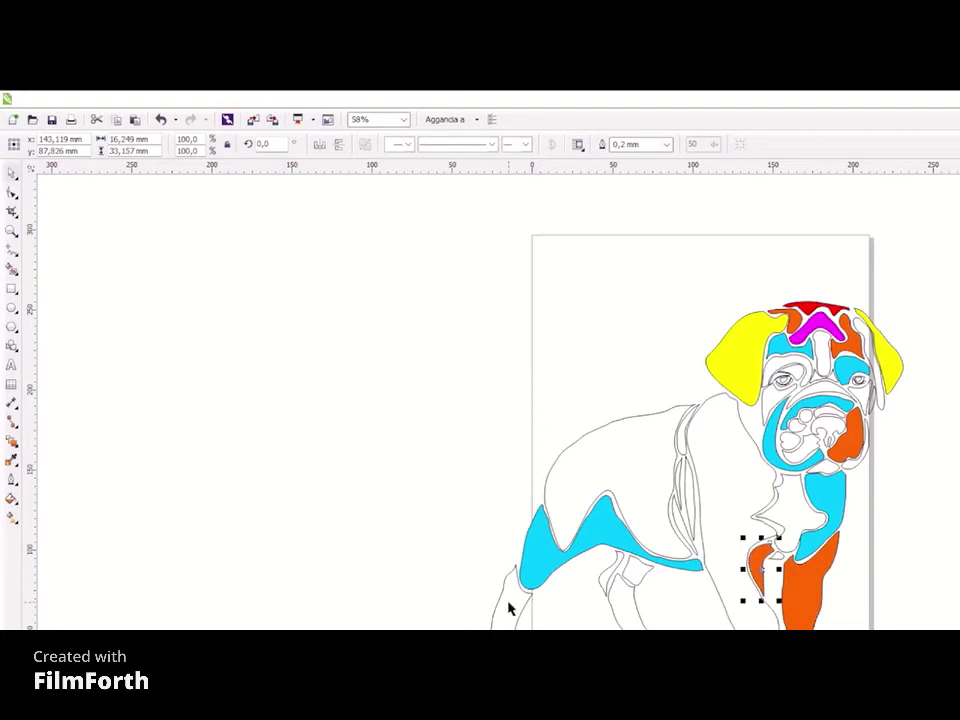
left_click(508, 600)
left_click(614, 566)
Fill the shoulder, nose bridge and under-eye areas lavender, and the right shoulder crease, back and far hind lower leg magenta
left_click(728, 470)
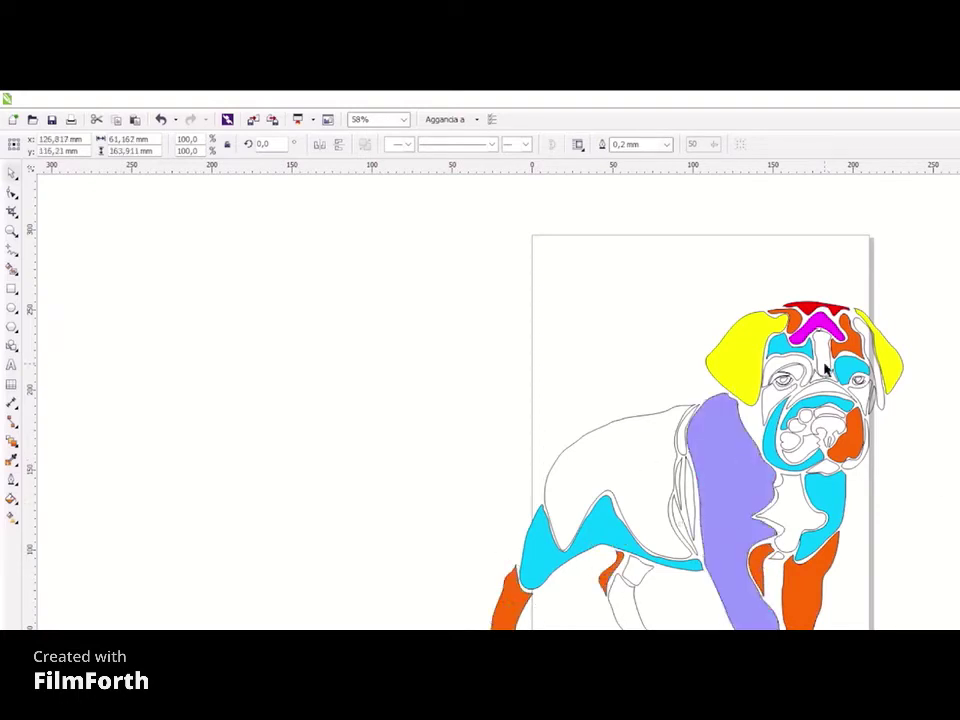
left_click(775, 400)
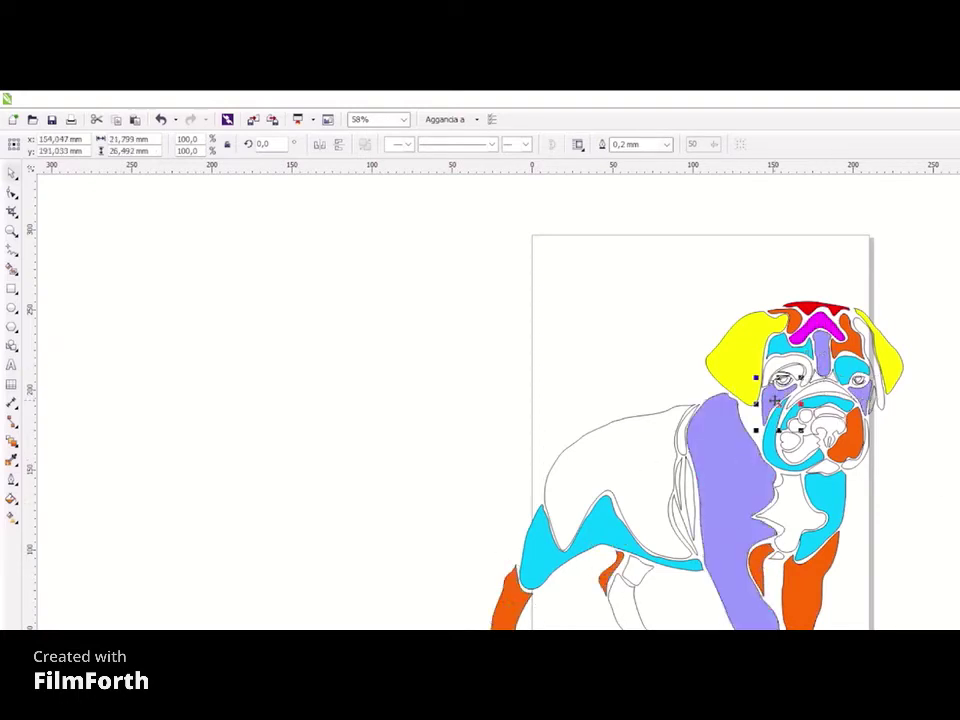
left_click(690, 500)
left_click(630, 482)
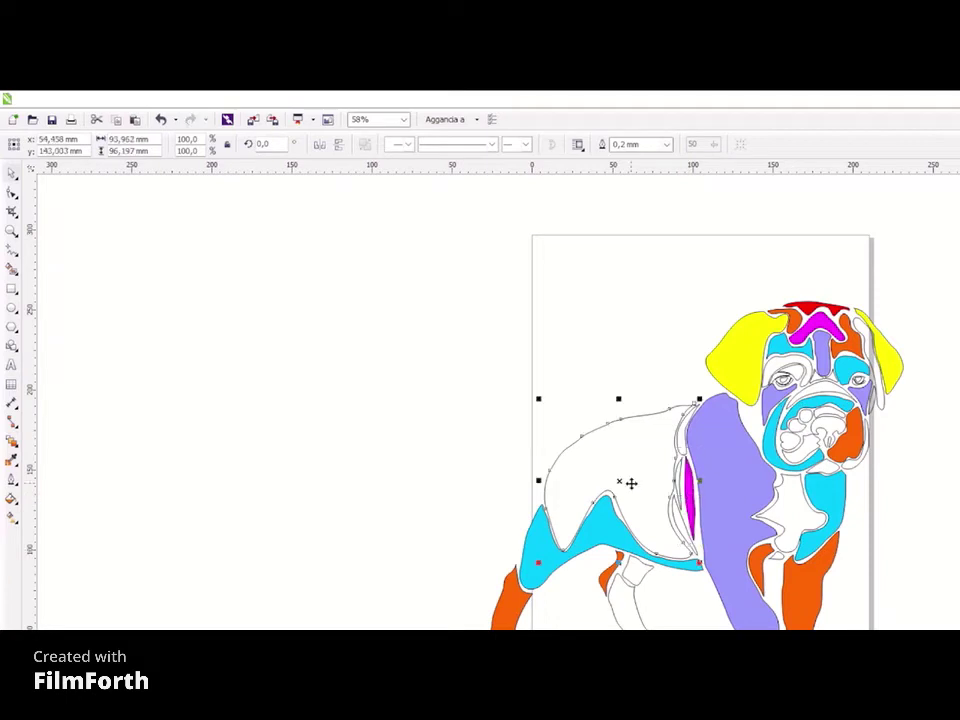
left_click(622, 617)
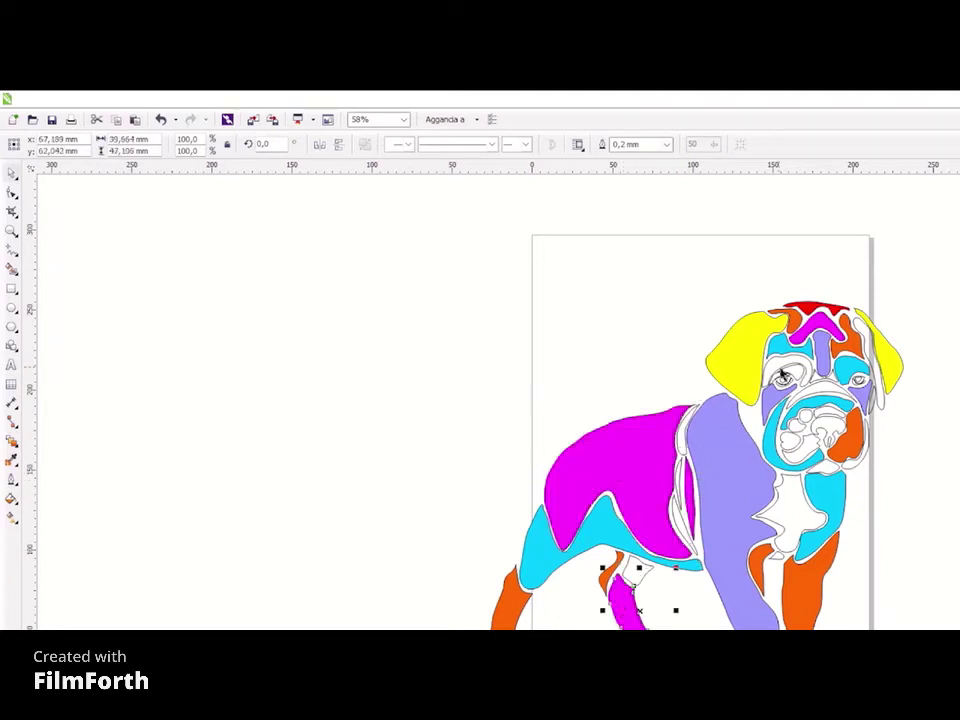
Fill the left eye's surround, the lower muzzle patch, the right jowl edge and the small patch below the chest marking red
left_click(782, 370)
left_click(812, 448)
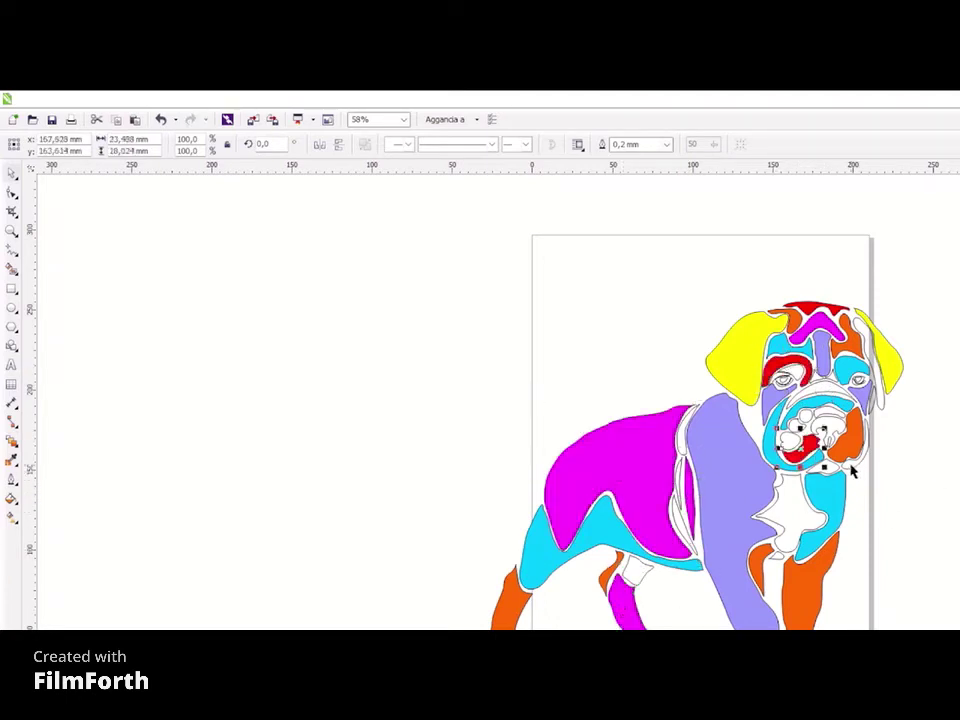
left_click(776, 555)
Trace the missing neck patch between the left ear, shoulder and muzzle, about 15 by 28 mm
key("F2")
left_click_drag(655, 330, 840, 470)
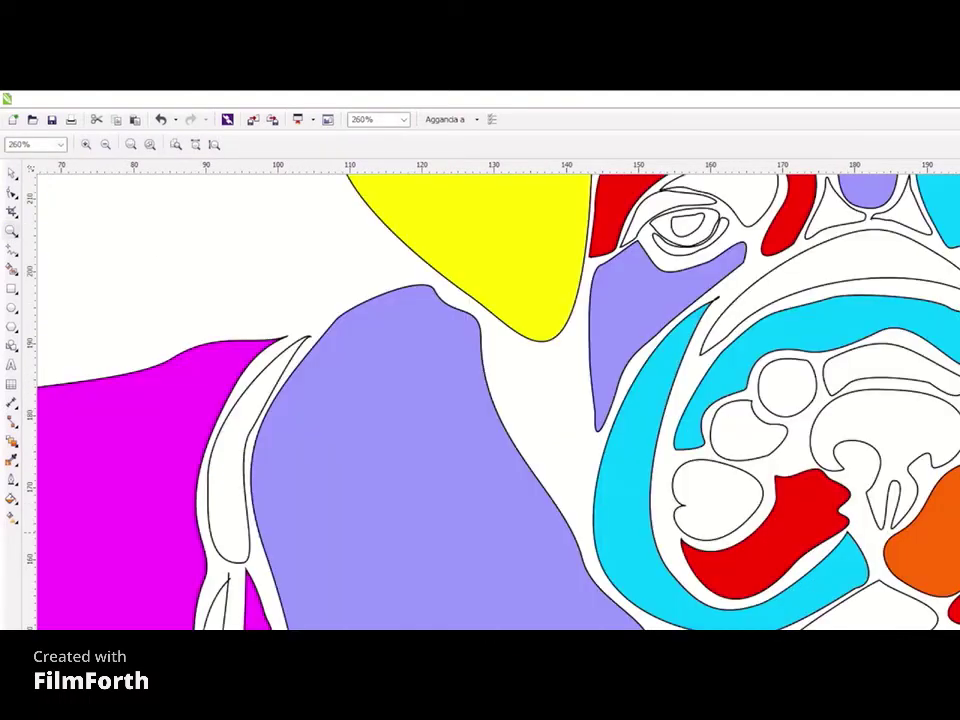
mouse_move(573, 337)
left_mouse_down()
mouse_move(514, 340)
mouse_move(492, 377)
mouse_move(581, 527)
mouse_move(593, 452)
mouse_move(573, 337)
left_mouse_up()
mouse_move(579, 521)
left_mouse_down()
mouse_move(589, 386)
mouse_move(573, 337)
left_mouse_up()
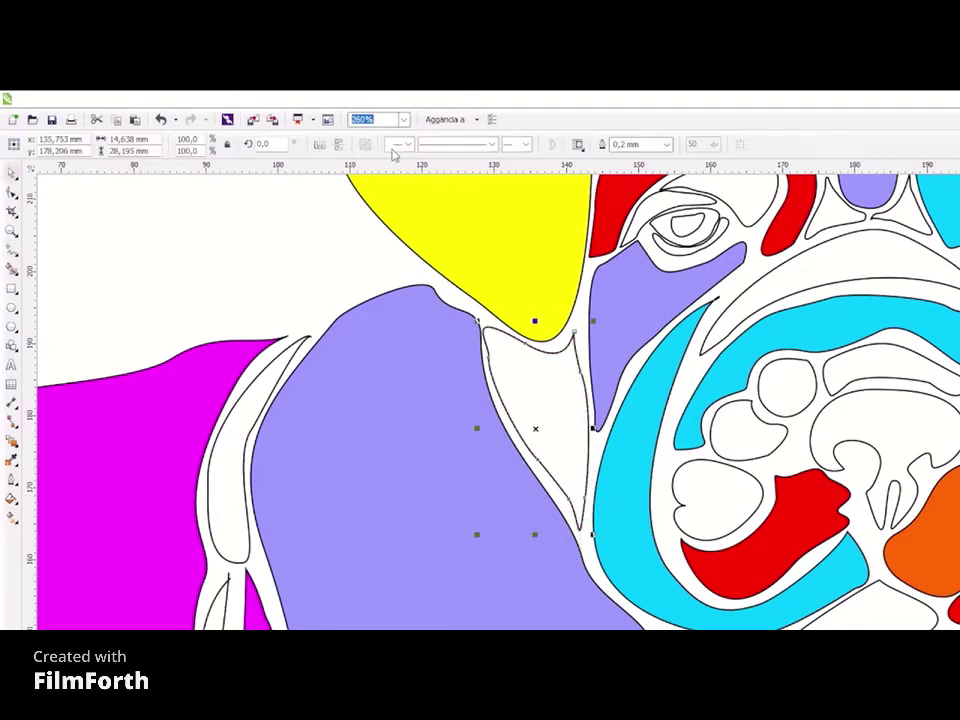
Fill the area above the left eye yellow, the arch over the muzzle magenta and the nose dark brown
key("F3")
key("F2")
left_click_drag(630, 300, 666, 540)
key("space")
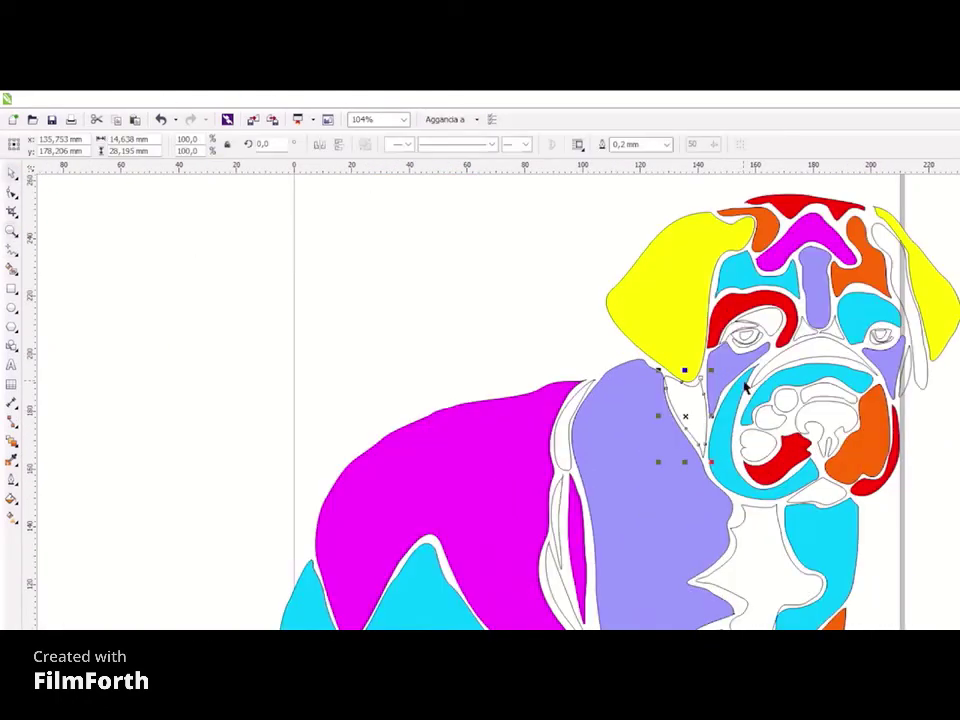
left_click(758, 322)
left_click(814, 396)
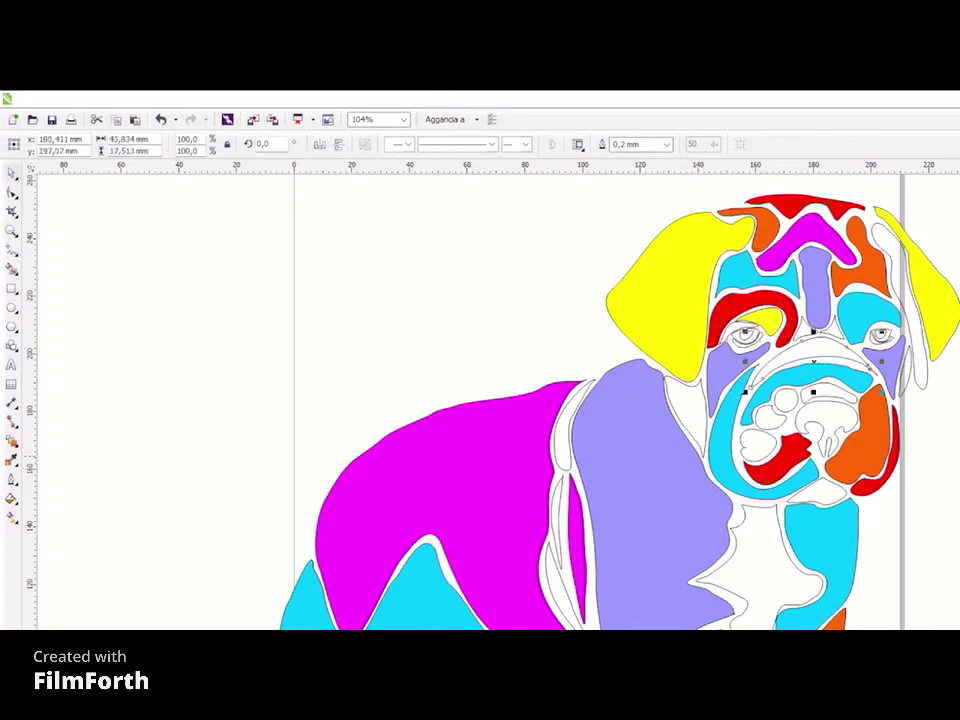
left_click(782, 403)
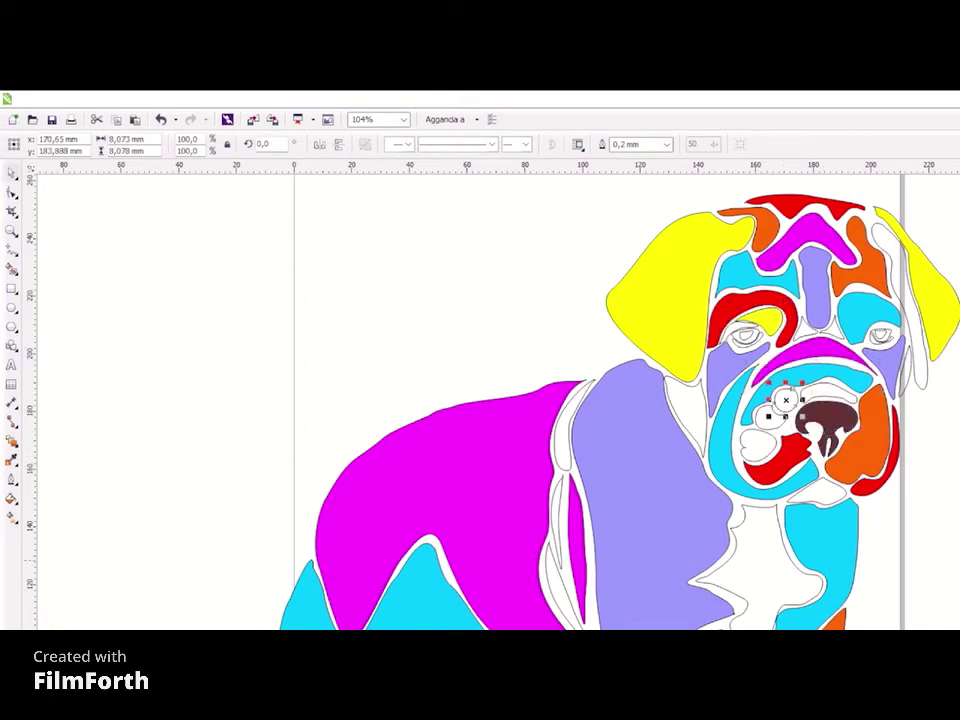
Fill the round muzzle spot, the small triangle right of the nose bridge and the chest marking green
left_click(787, 400)
left_click(830, 330)
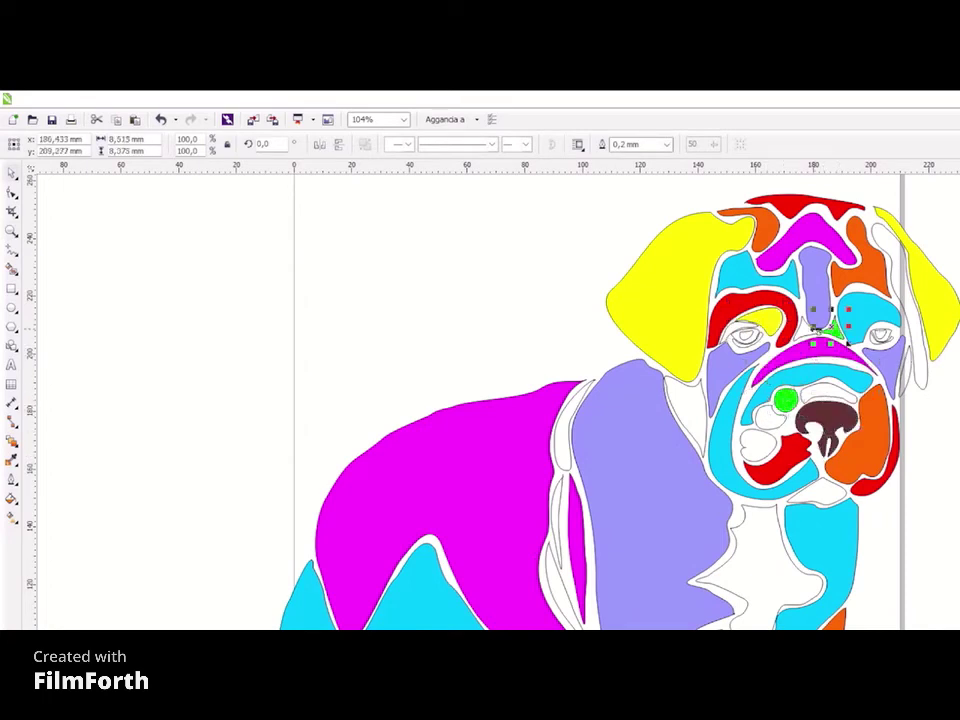
left_click(767, 546)
Join the open end nodes of the middle shoulder crease and fill it, the neck patch and the far hind upper leg patch green
left_click(11, 230)
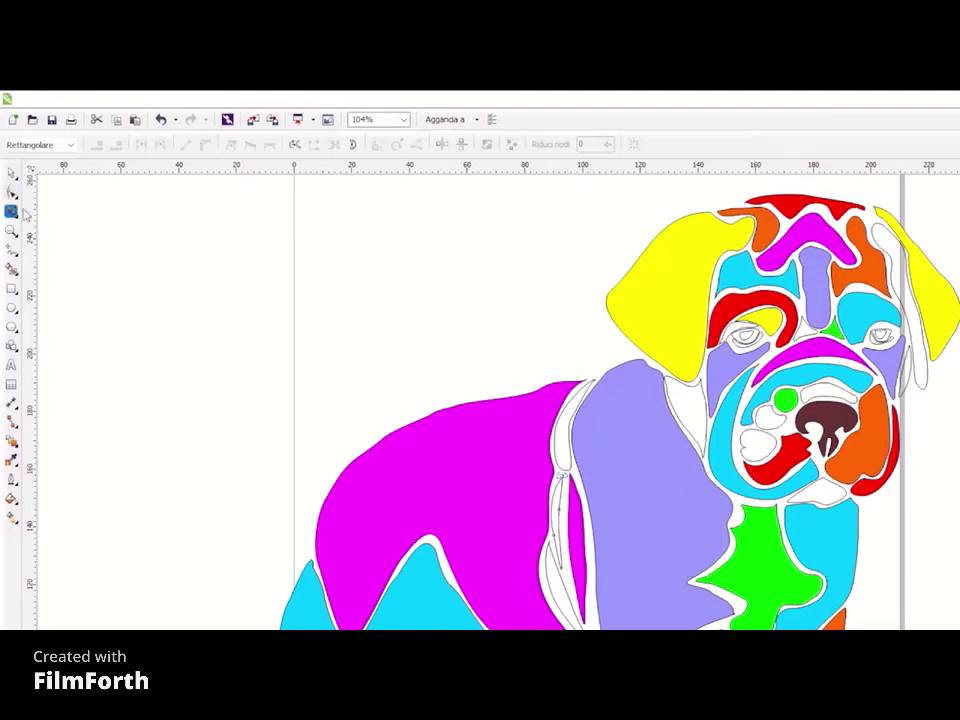
left_click_drag(538, 468, 590, 585)
key("F10")
left_click(696, 208)
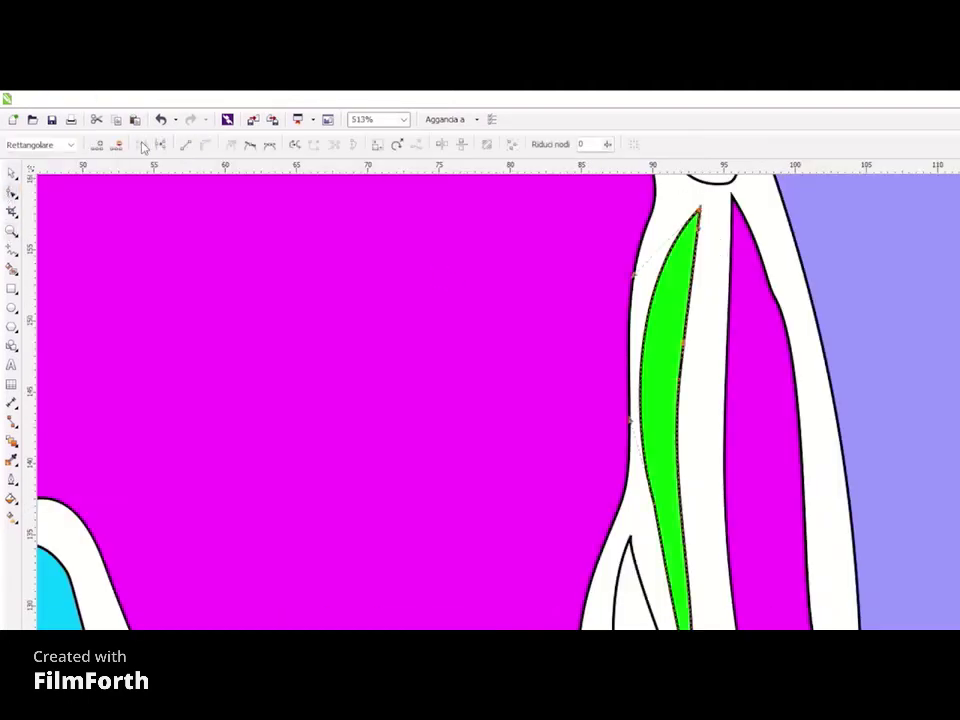
key("F3")
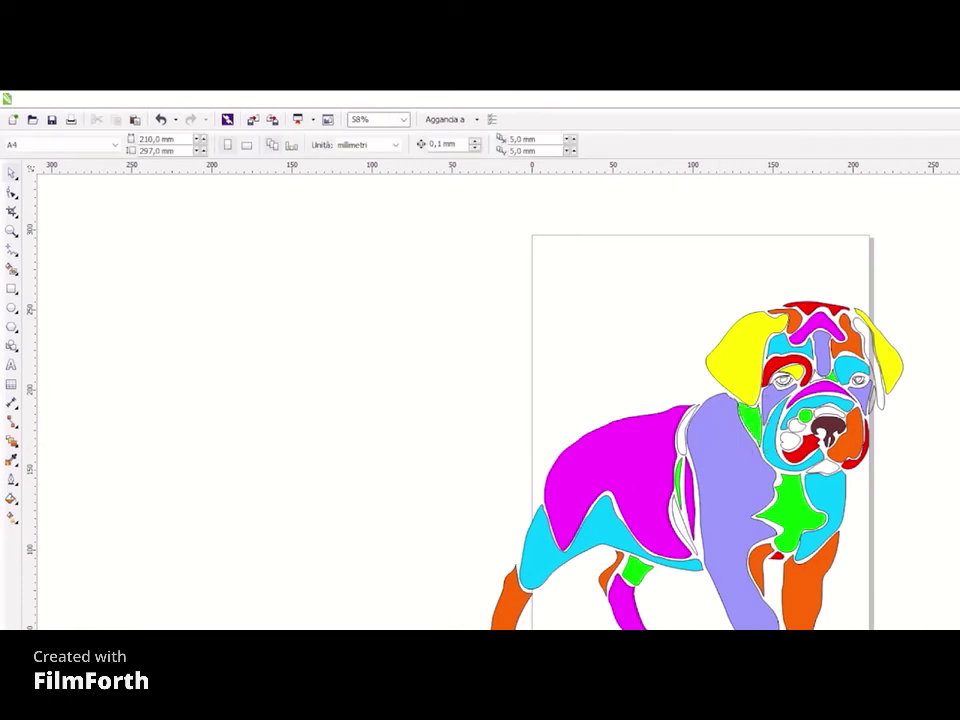
Fill the lower shoulder crease orange, the upper crease cyan, the chin dark brown and the lower left muzzle spot yellow
left_click(684, 528)
left_click(679, 441)
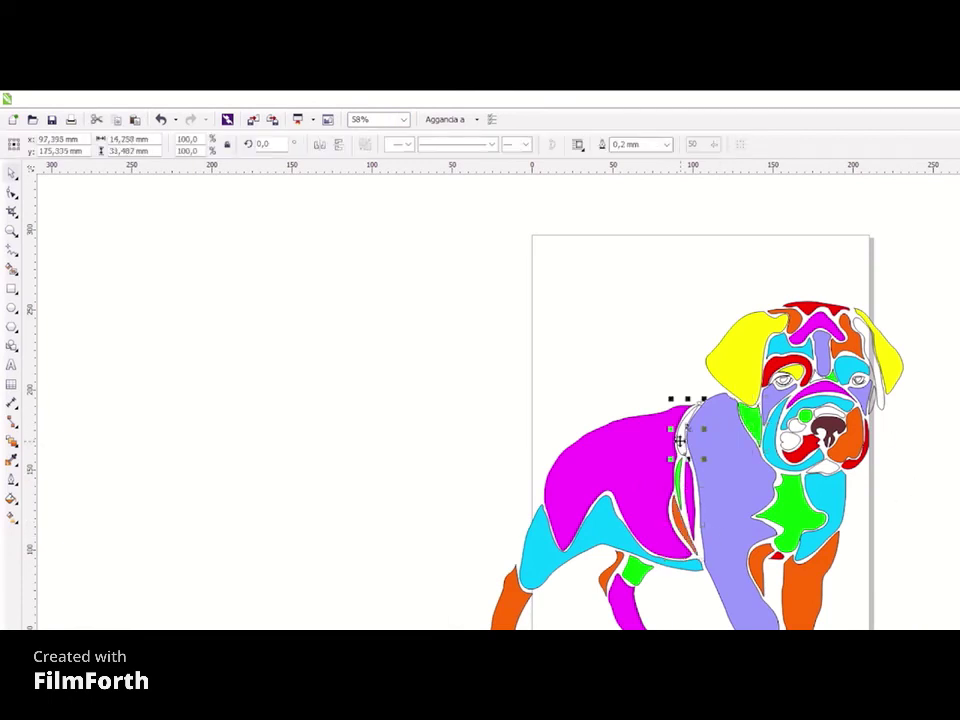
left_click(792, 440)
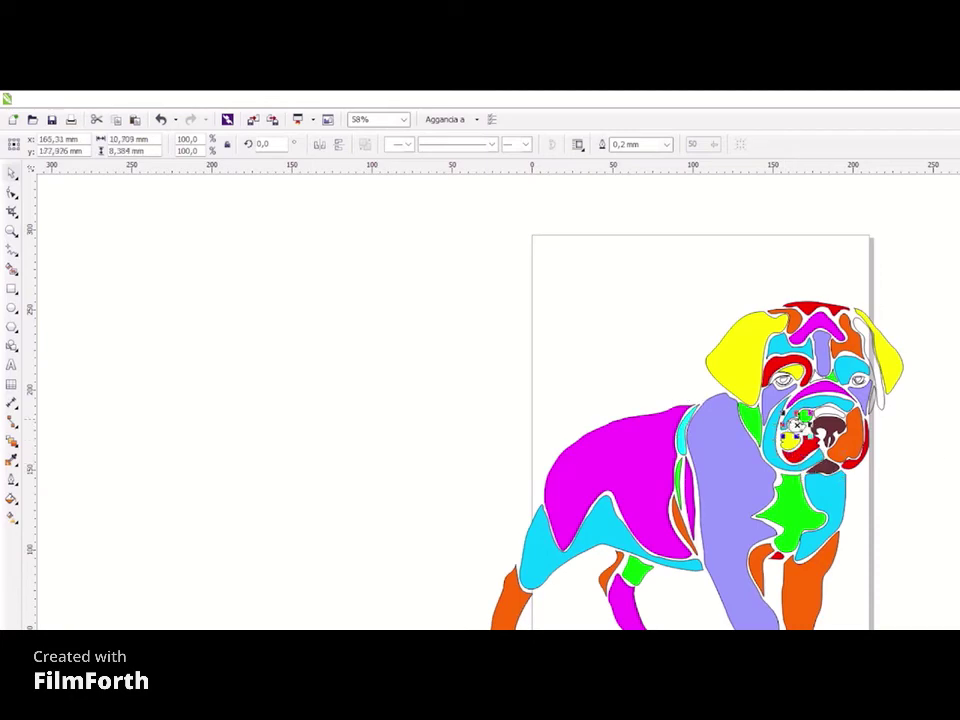
Fill the right ear's long inner strip dark brown and the narrow shape beside its lower end green
left_click(882, 409)
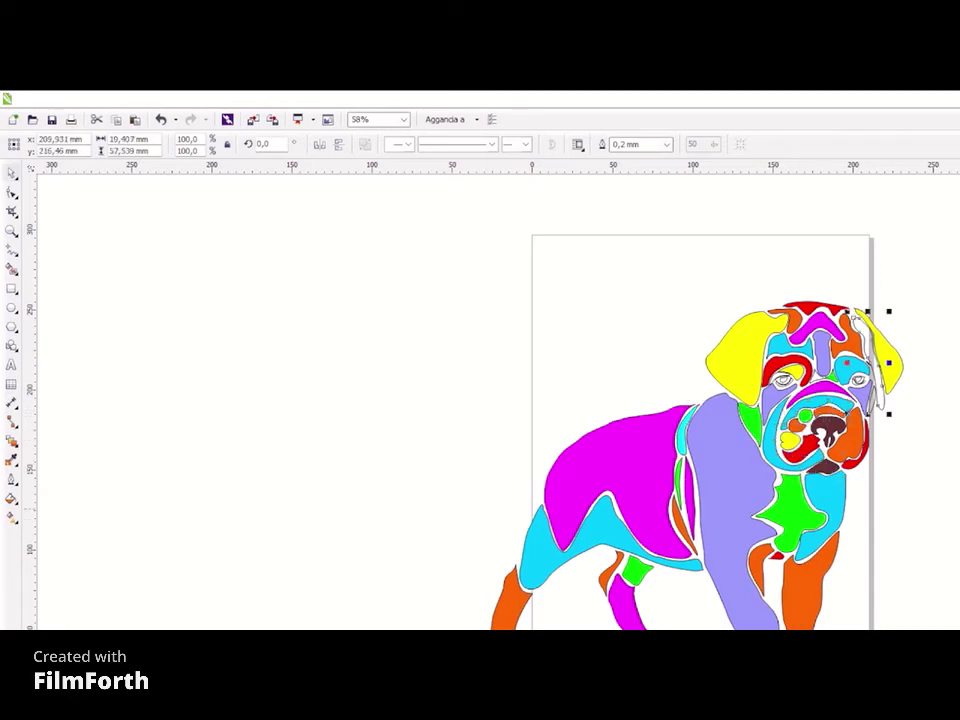
key("z")
left_click_drag(727, 342, 863, 400)
key("space")
key("Tab")
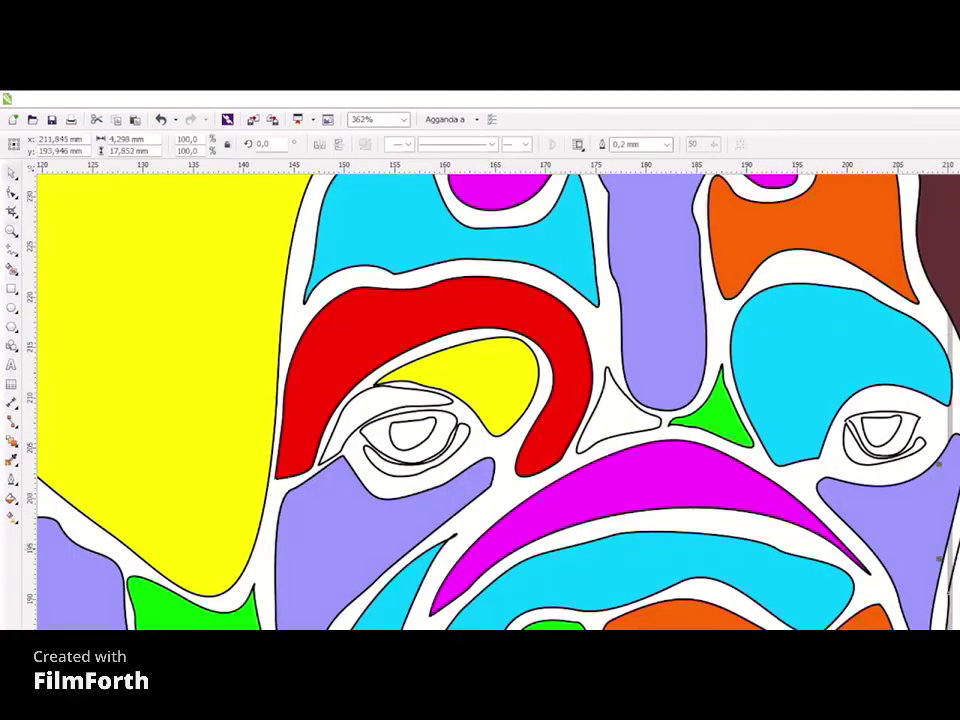
Fill both pupils dark brown and the left eye's upper lid orange
left_click(405, 430)
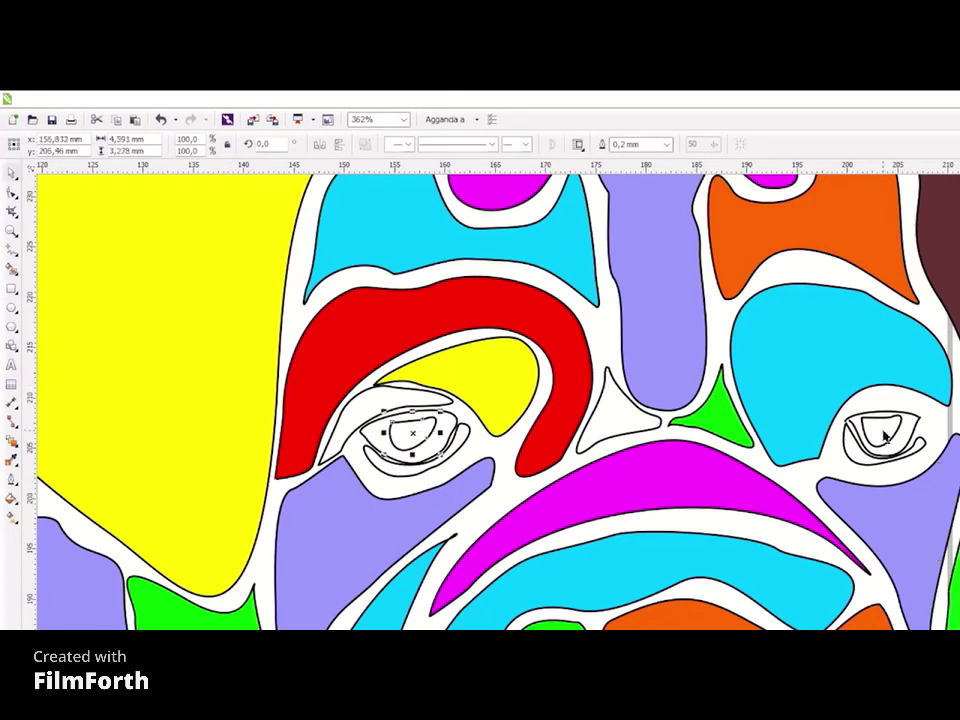
left_click(880, 430, "shift")
left_click(430, 402)
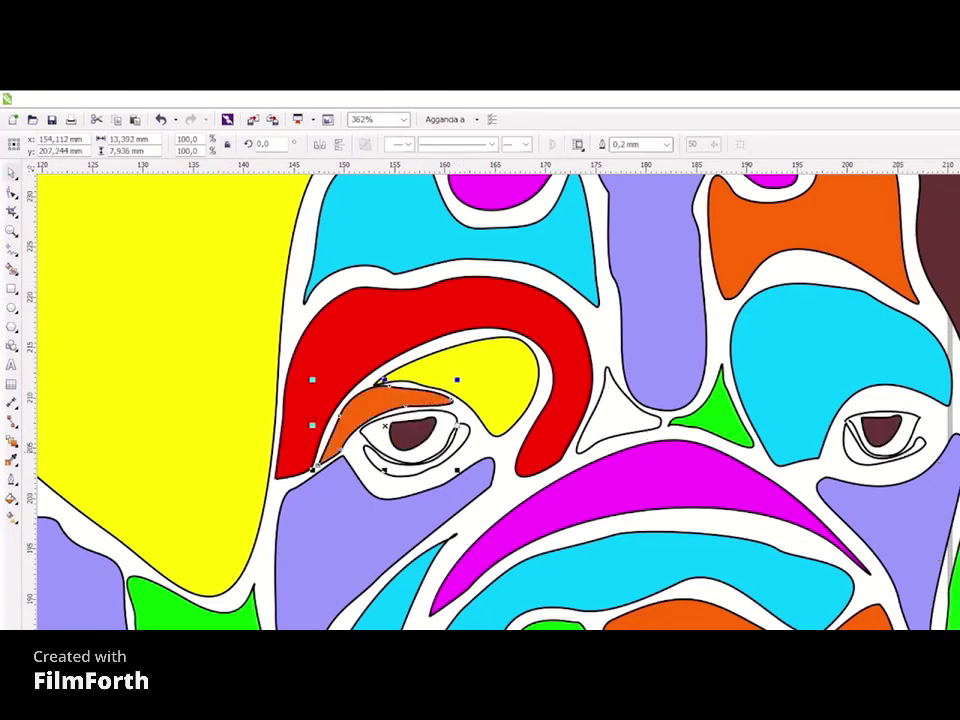
Move the lower lids of both eyes slightly down and fill the right eye's lower lid orange
key("Tab")
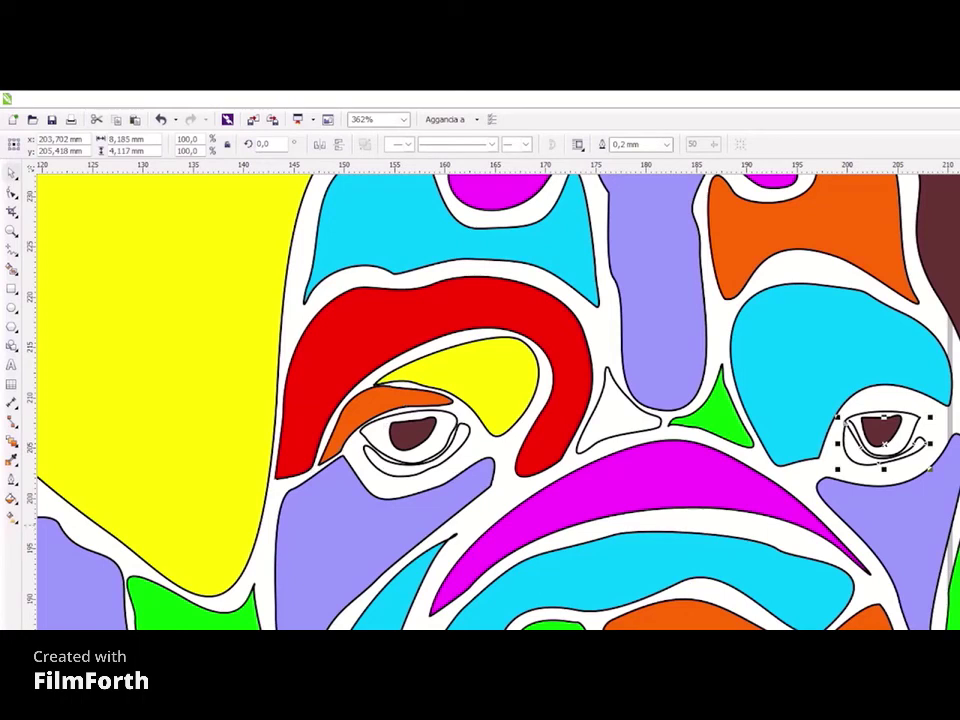
left_click(420, 455)
left_click(880, 452)
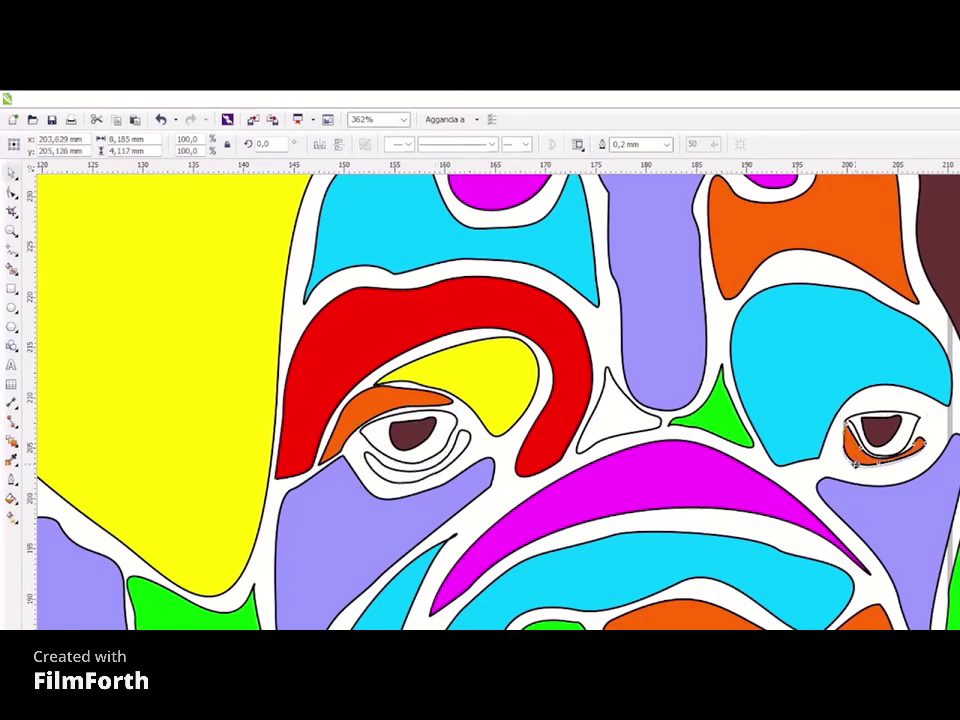
Fill the left eye's iris orange and recolour its upper lid magenta
left_click(452, 436)
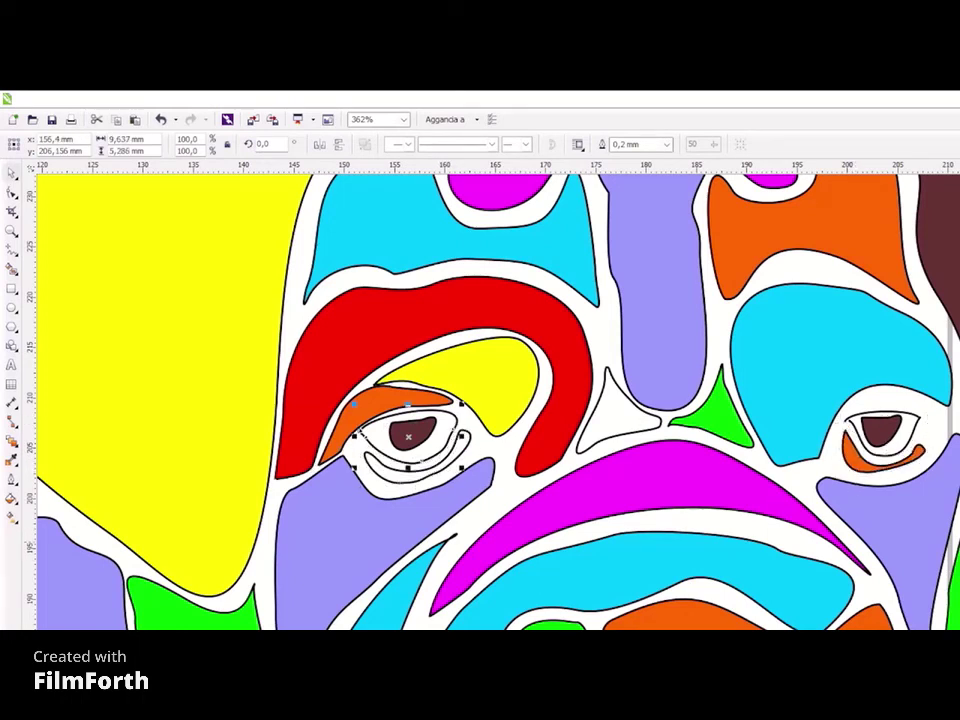
left_click(440, 450)
left_click(400, 400)
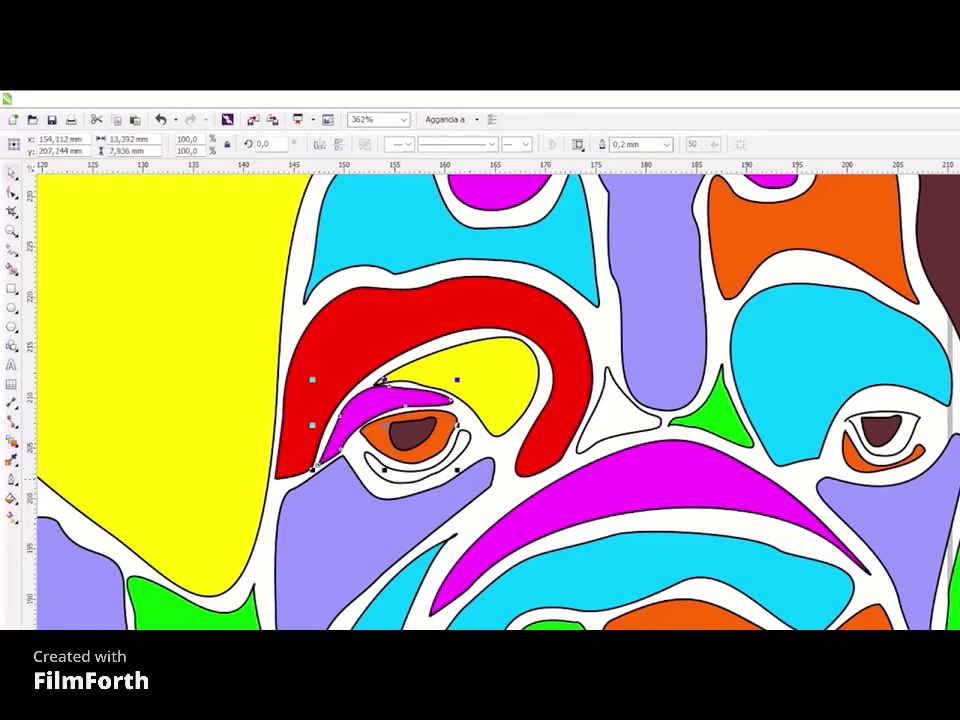
Shift the right eye's lower lid slightly further down, recolour it red and fill that eye's iris orange
left_click(886, 452)
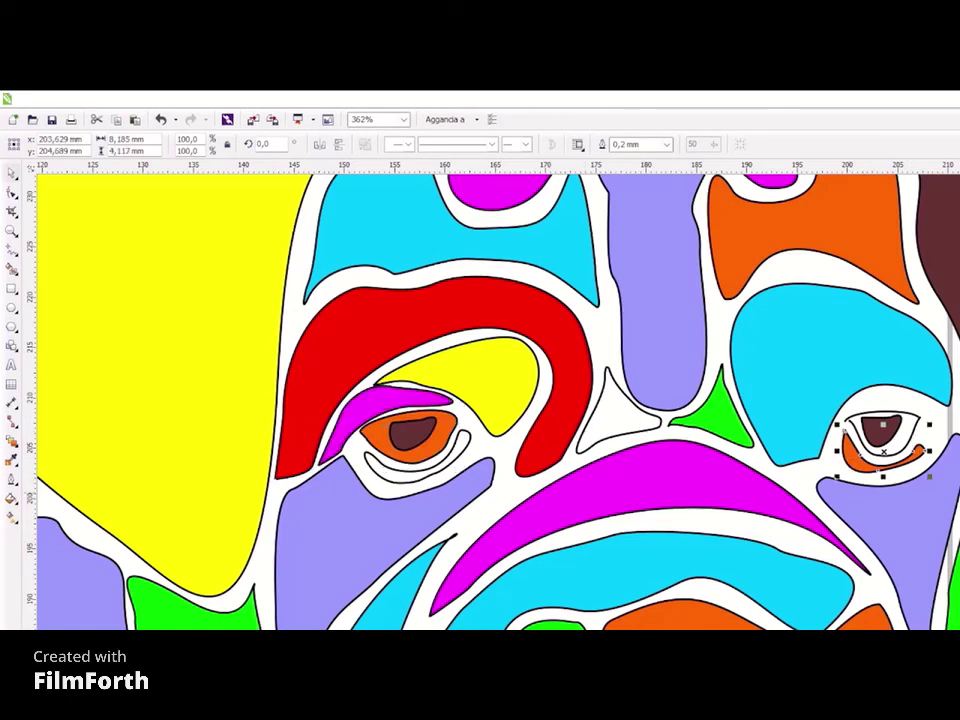
left_click(919, 420)
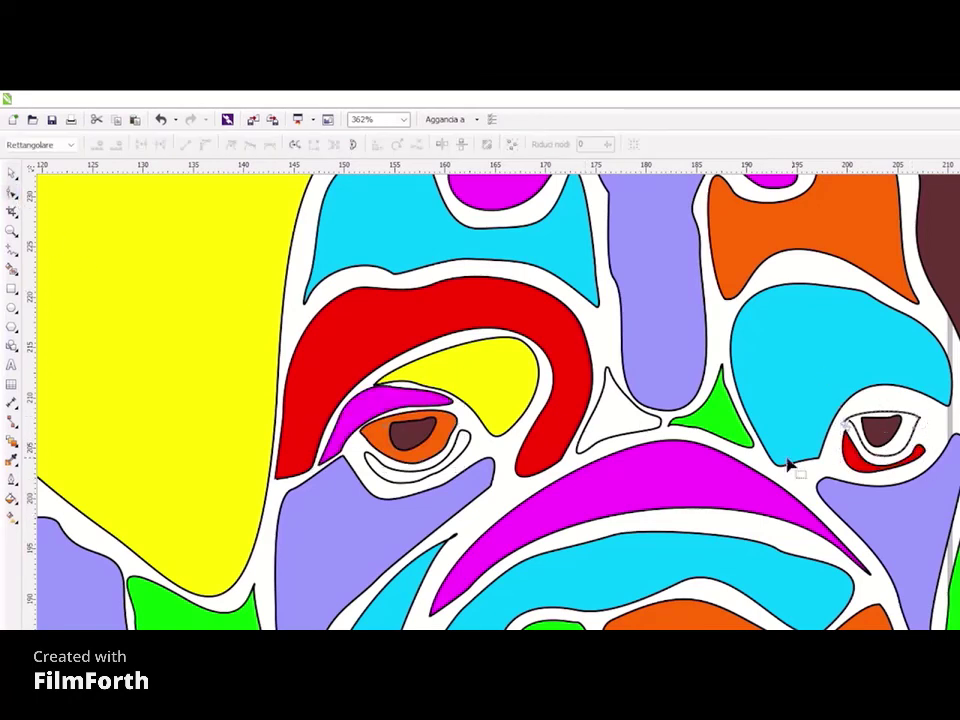
left_click(870, 420)
Fill the unfilled triangle between the eyes green and the left eye's lower lid red
left_click(610, 418)
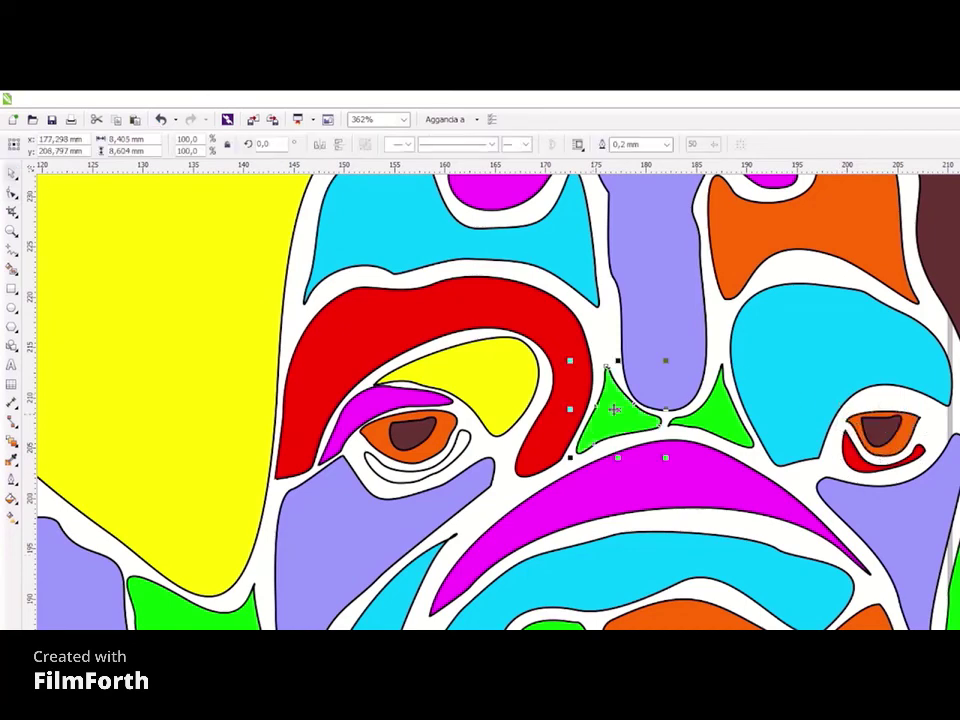
left_click(461, 446)
key("Escape")
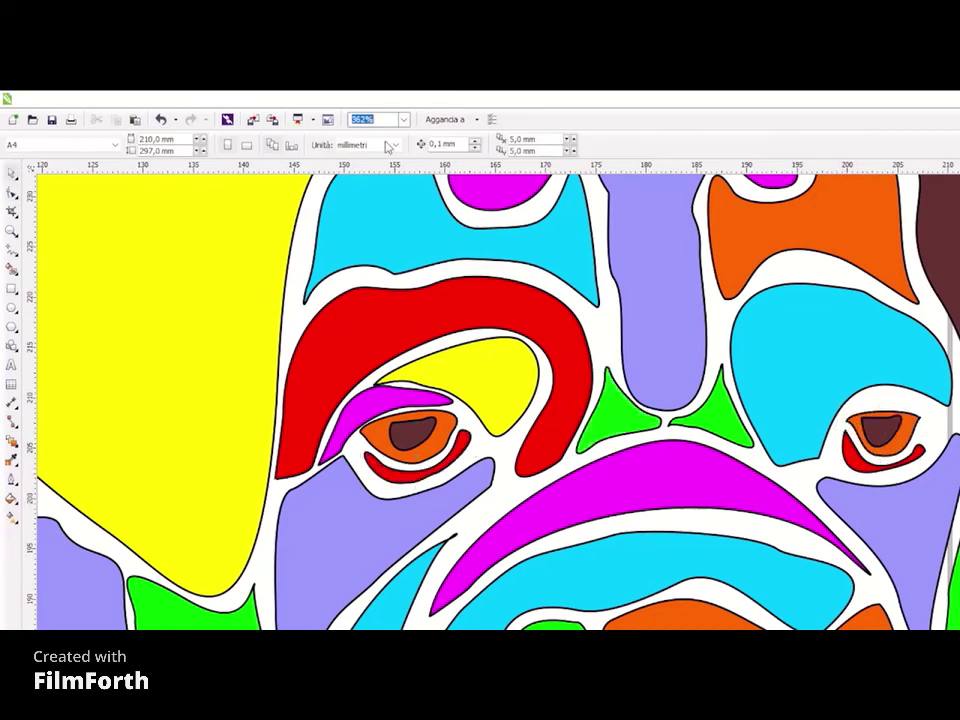
Place a black background rectangle about 272 mm wide behind the puppy and lower its top edge to just above the head
scroll(446, 279, "down", 5)
left_click(456, 465)
left_click_drag(456, 465, 474, 467)
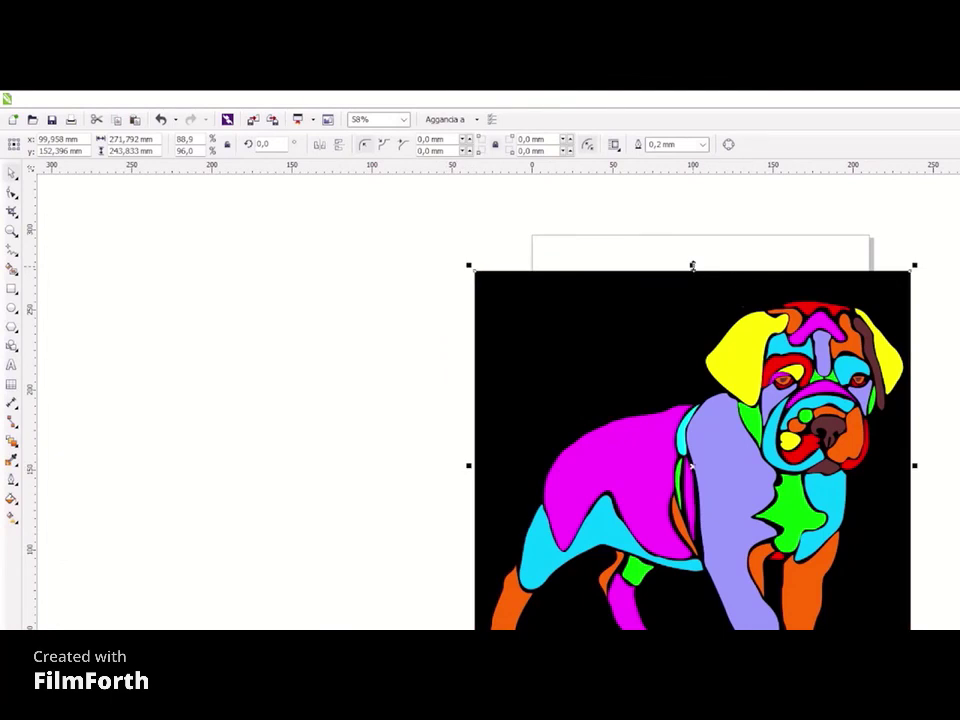
left_click_drag(692, 271, 692, 295)
key("Escape")
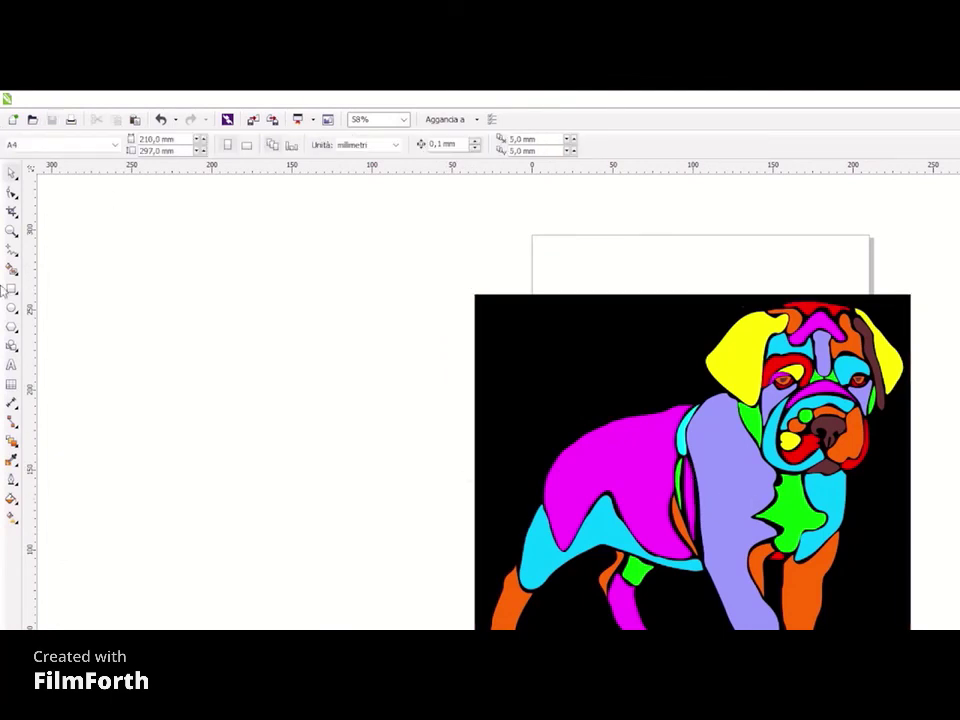
Add the white text "#DrawUsTogether" in the background's upper left corner and enlarge it to about 45.7 pt
left_click(11, 365)
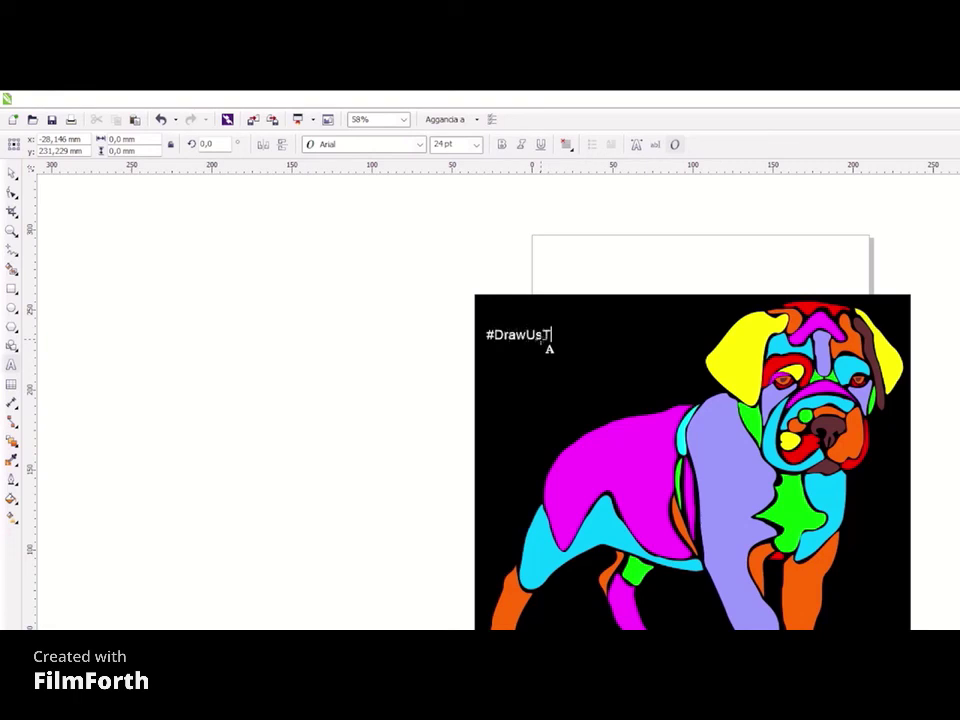
type("ogether")
key("ctrl+space")
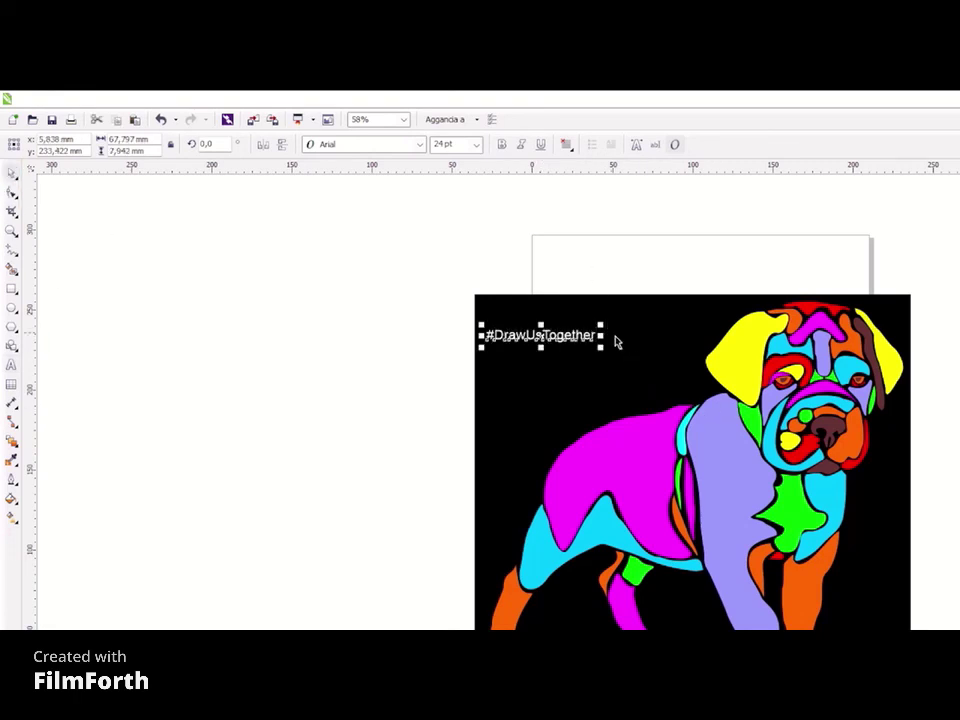
left_click_drag(601, 324, 699, 304)
Set the font of the "#DrawUsTogether" text to Geometr706 BlkCn BT and save the document
double_click(590, 329)
left_click(378, 146)
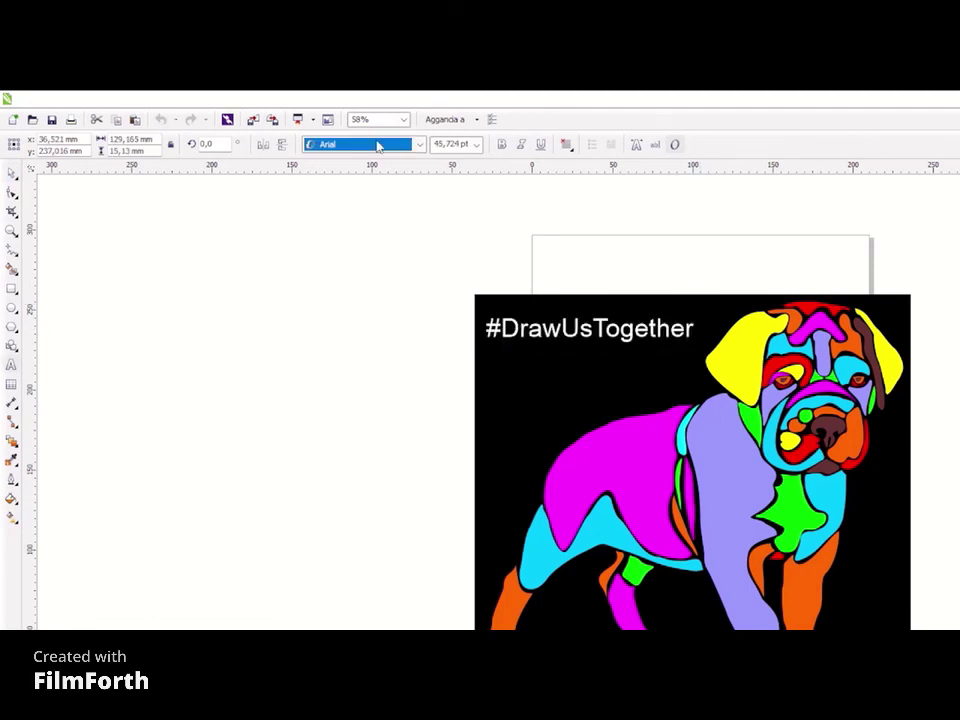
type("Century751 BT")
key("Return")
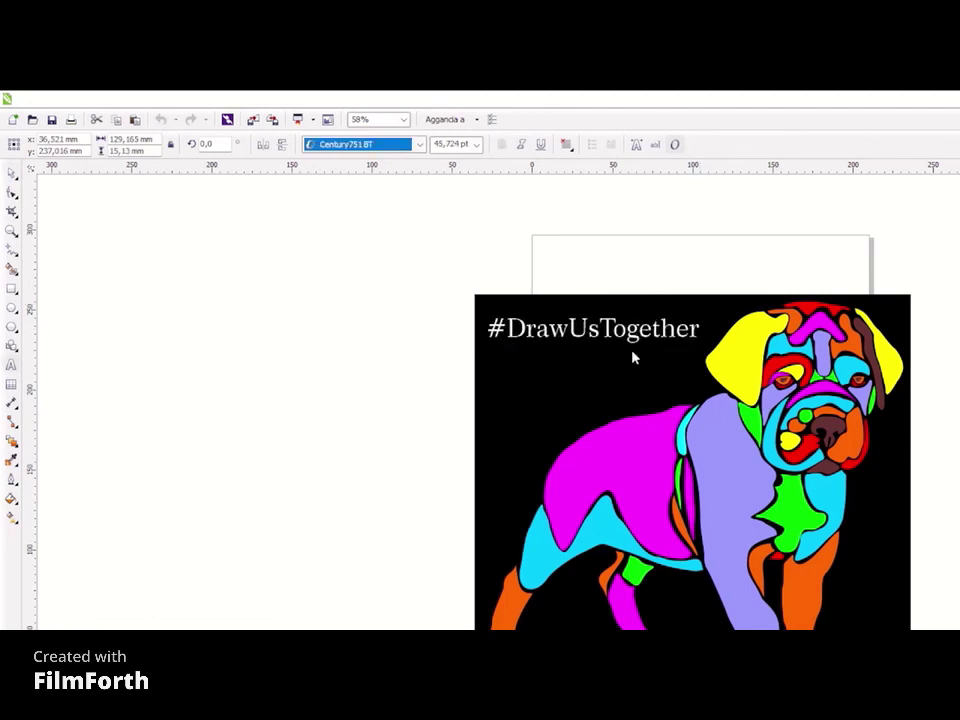
type("Geometr706 BlkCn BT")
key("Return")
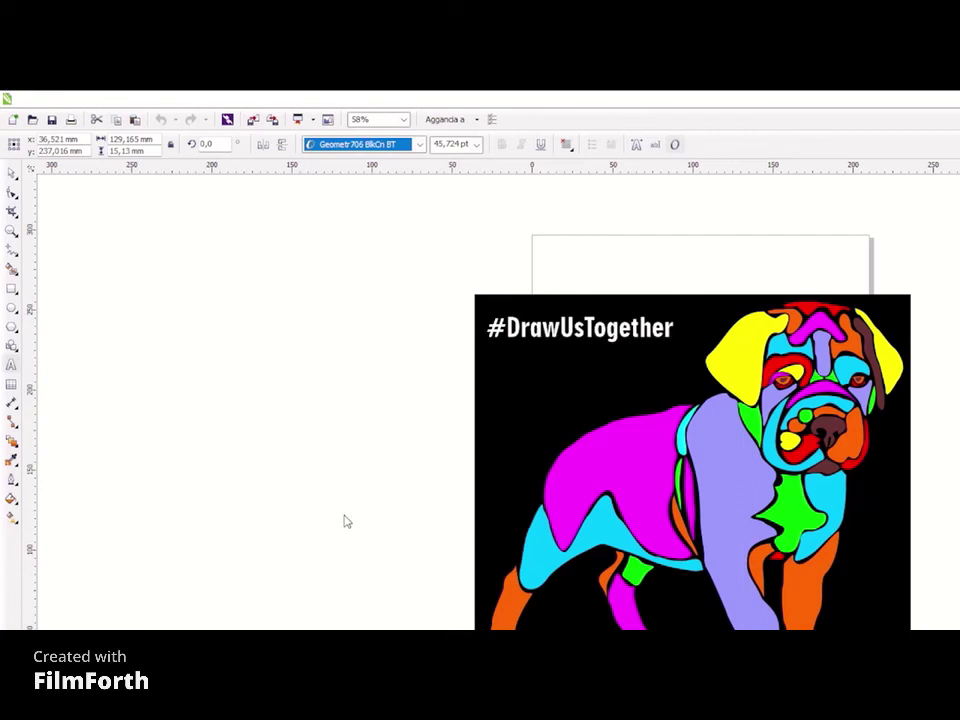
left_click(343, 519)
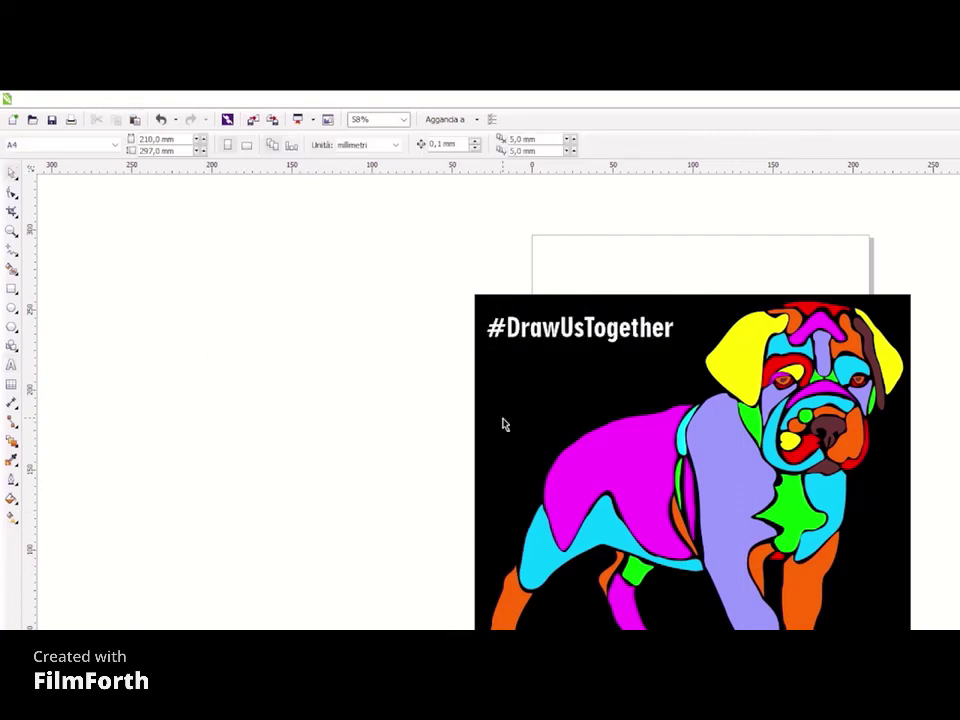
left_click(52, 119)
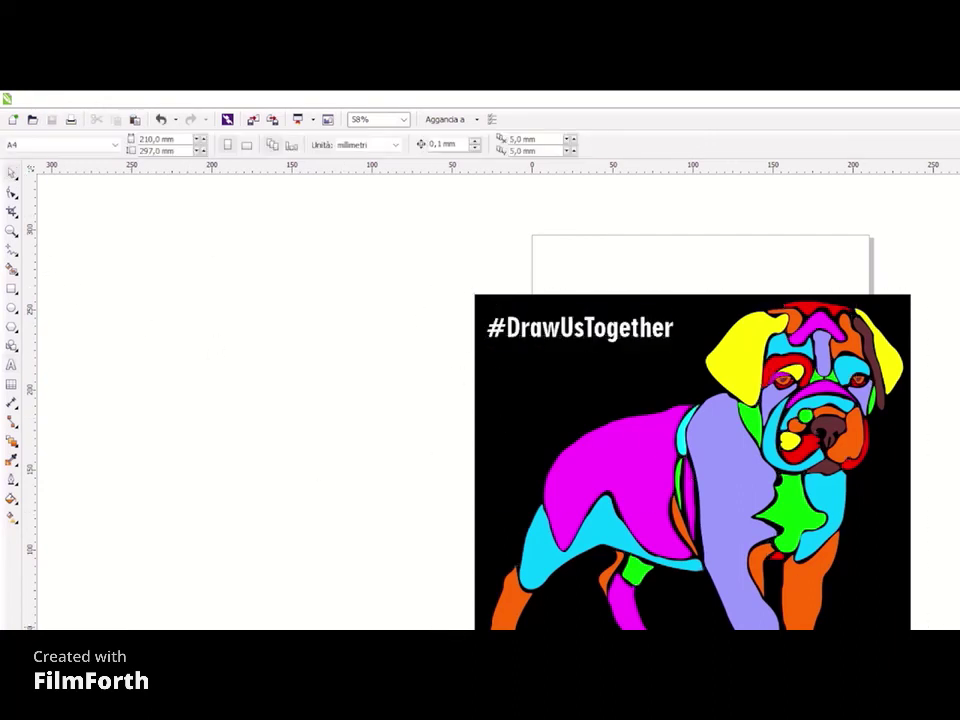